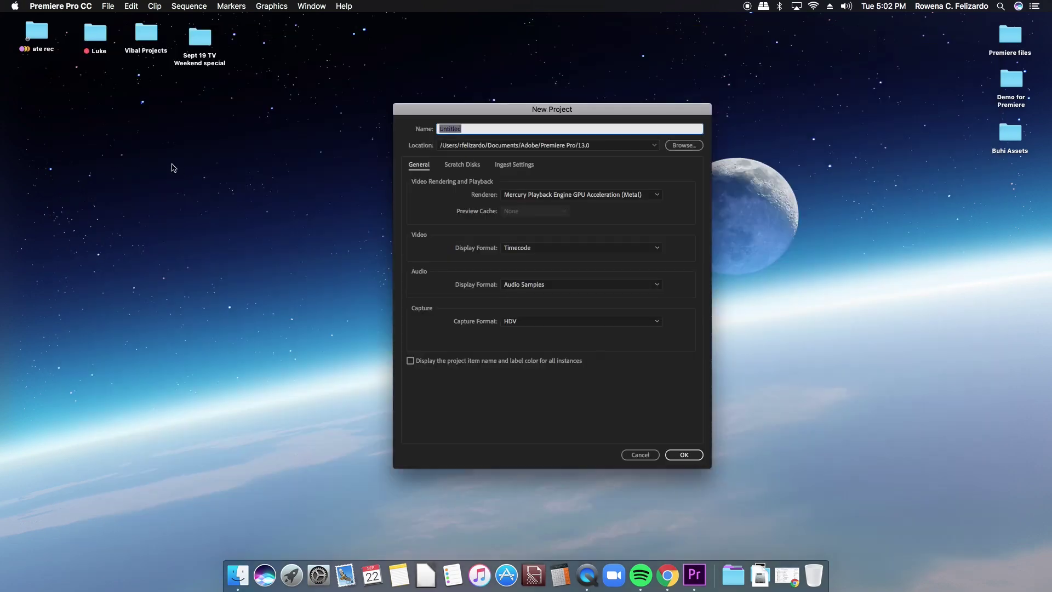
Create a new project named "Teacher Vibal weekend special" with the default settings
type("Teacher Vibal weekend special")
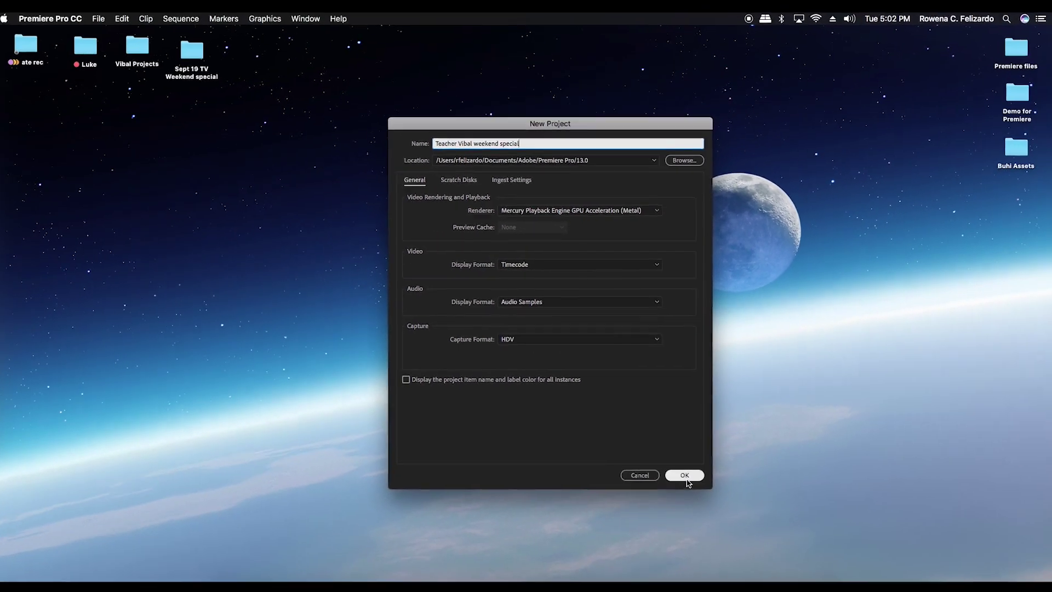
left_click(687, 481)
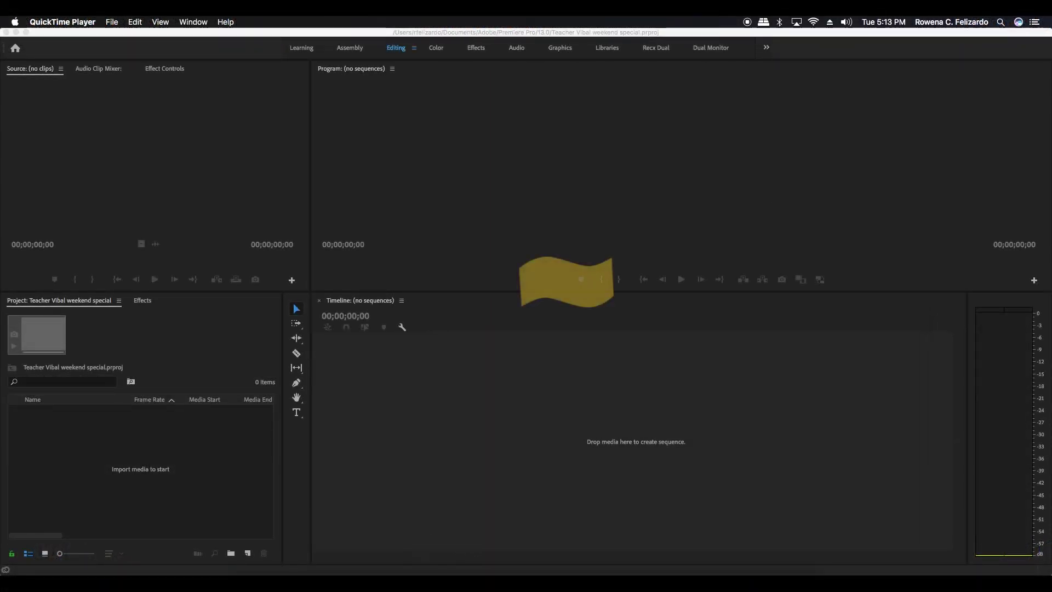
Maximize the Project, Timeline, Program and Source panels one after another, restoring the normal layout each time
left_click(134, 339)
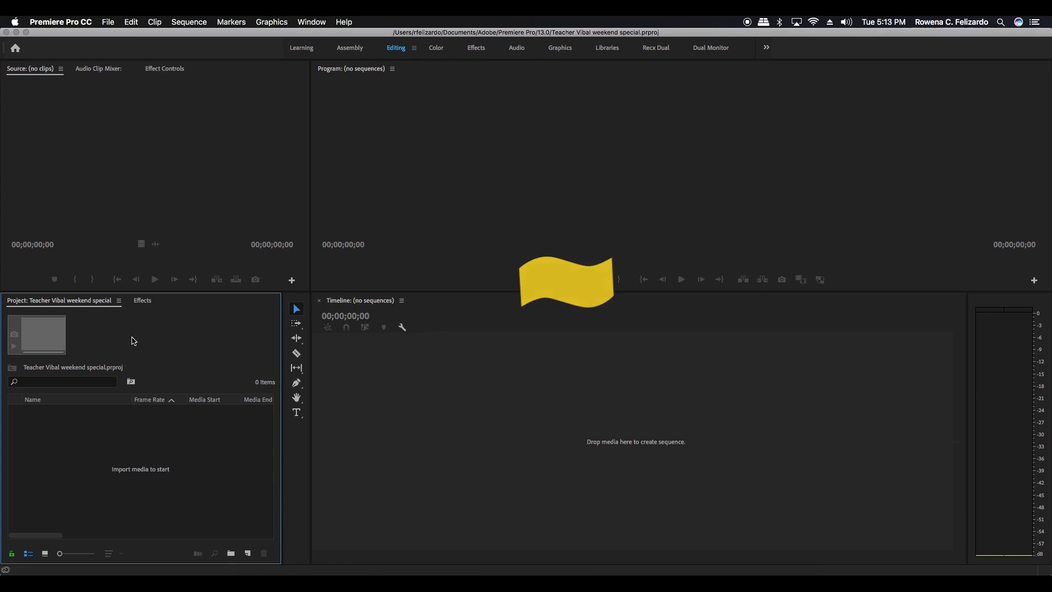
key("grave")
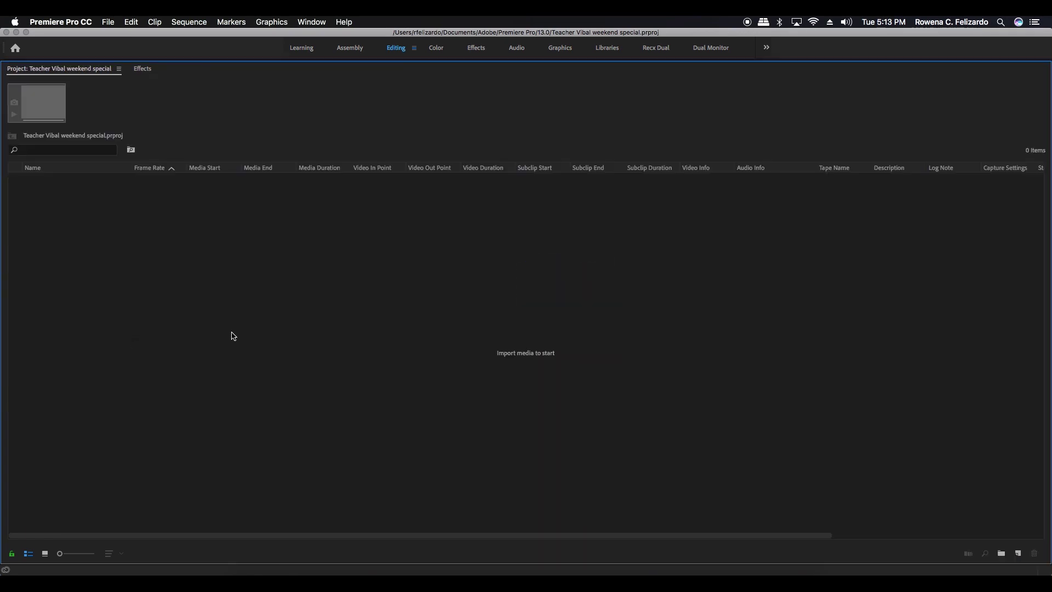
key("grave")
left_click(485, 323)
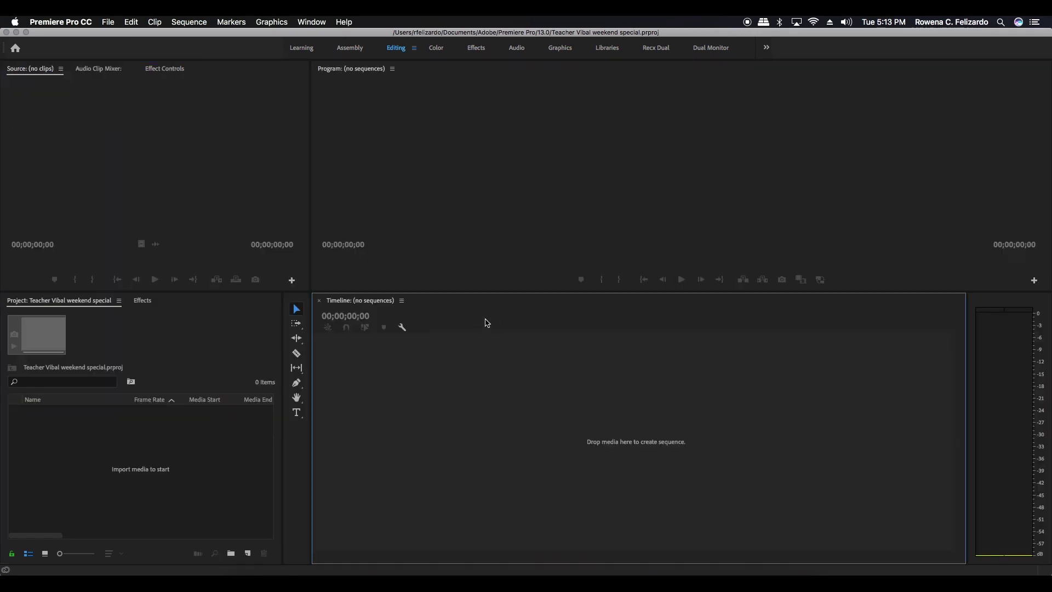
key("grave")
key("grave")
left_click(475, 78)
key("grave")
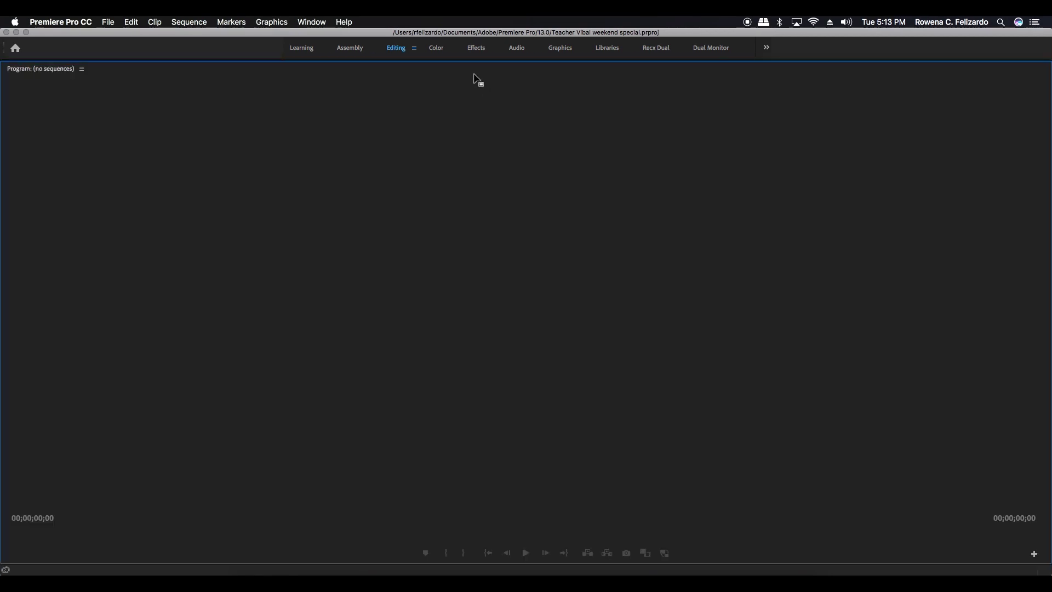
key("grave")
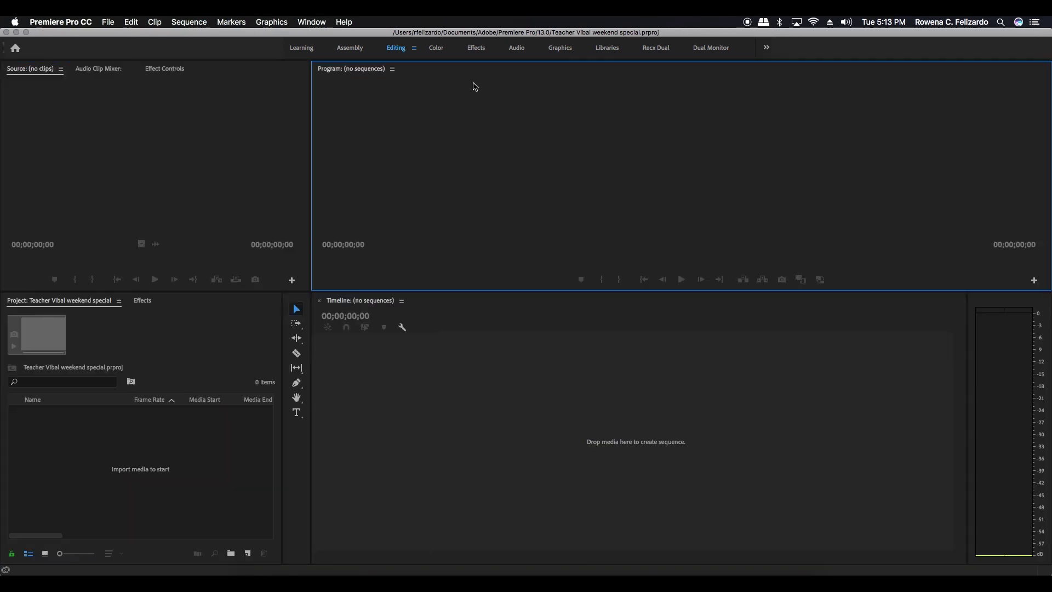
left_click(214, 75)
key("grave")
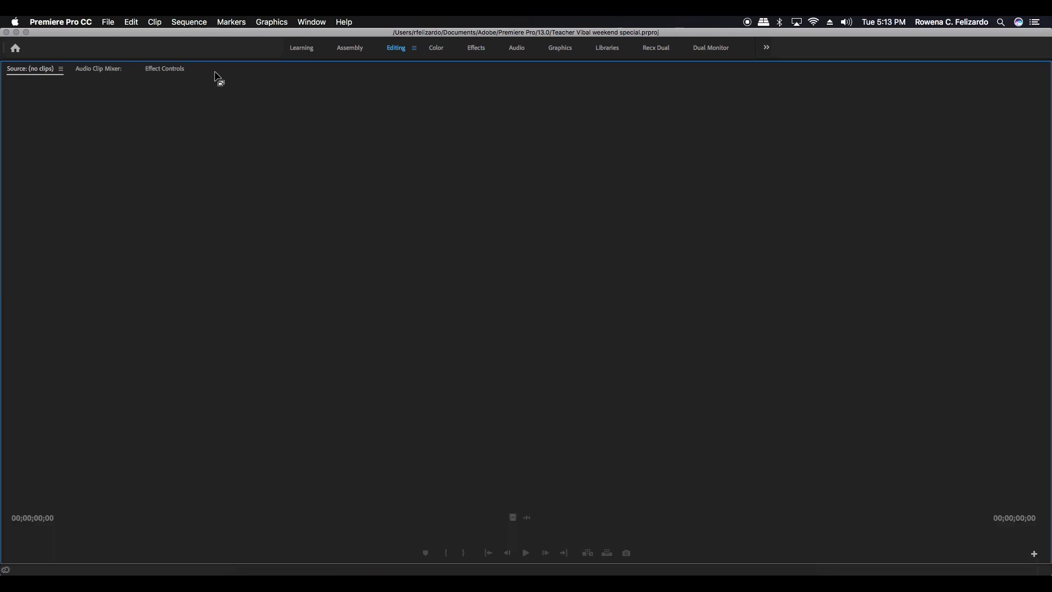
key("grave")
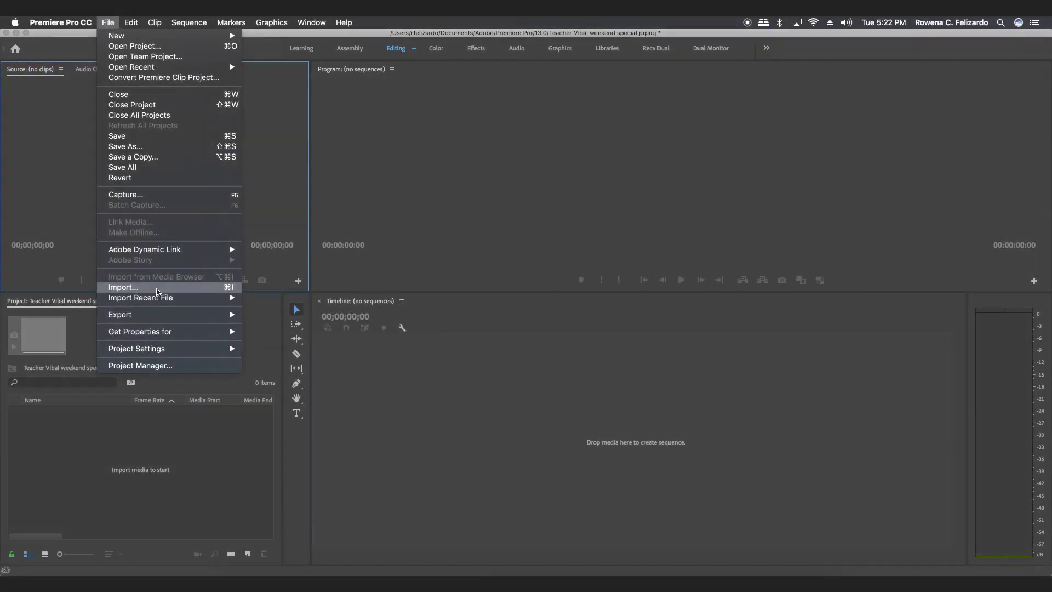
Import the "Sept 19 TV Weekend special" folder from the Desktop into the project
left_click(120, 287)
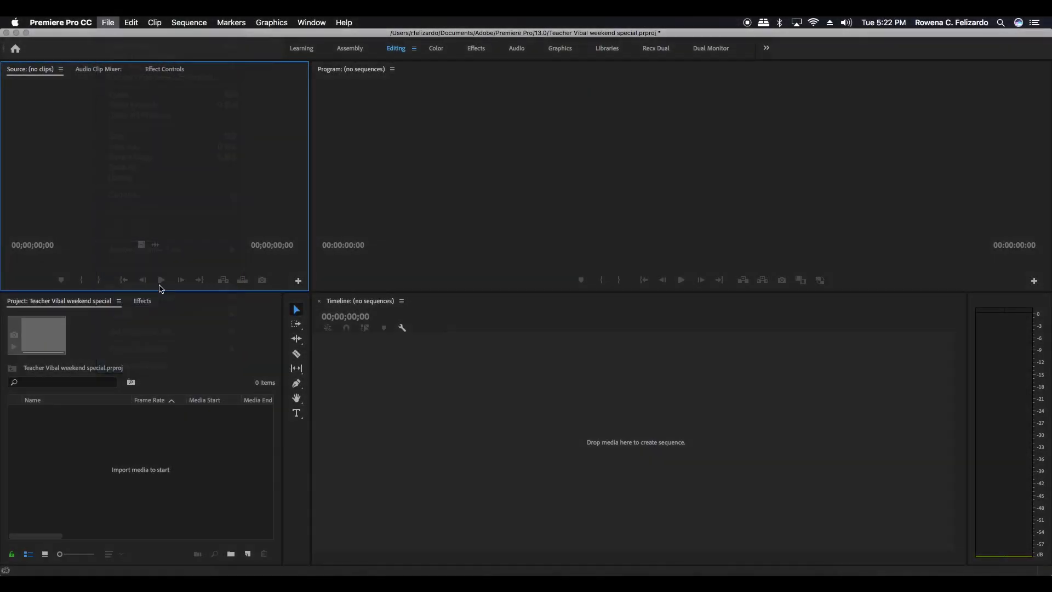
left_click(367, 174)
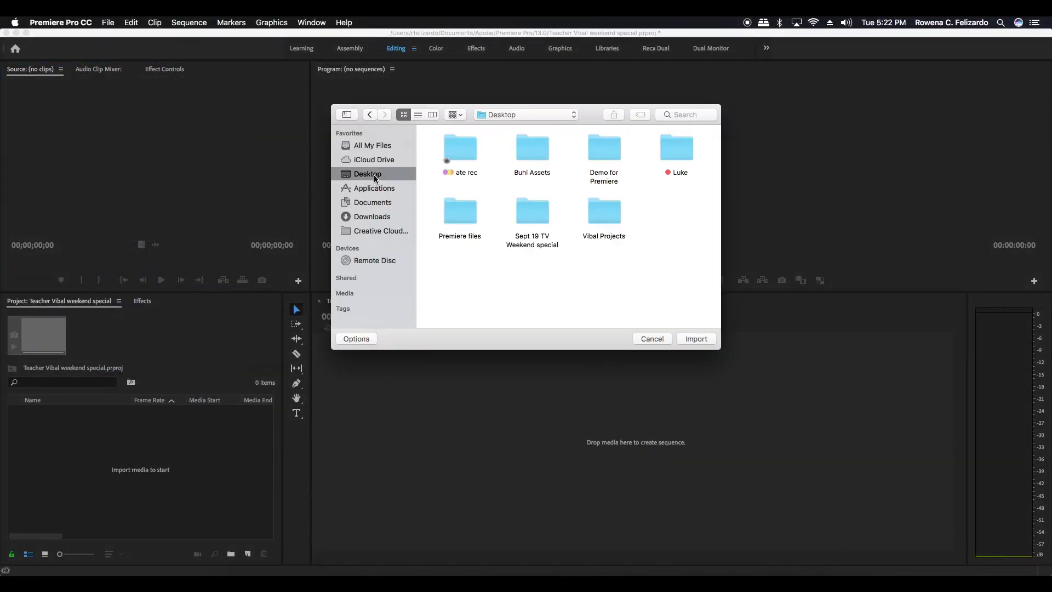
left_click(529, 219)
left_click(698, 337)
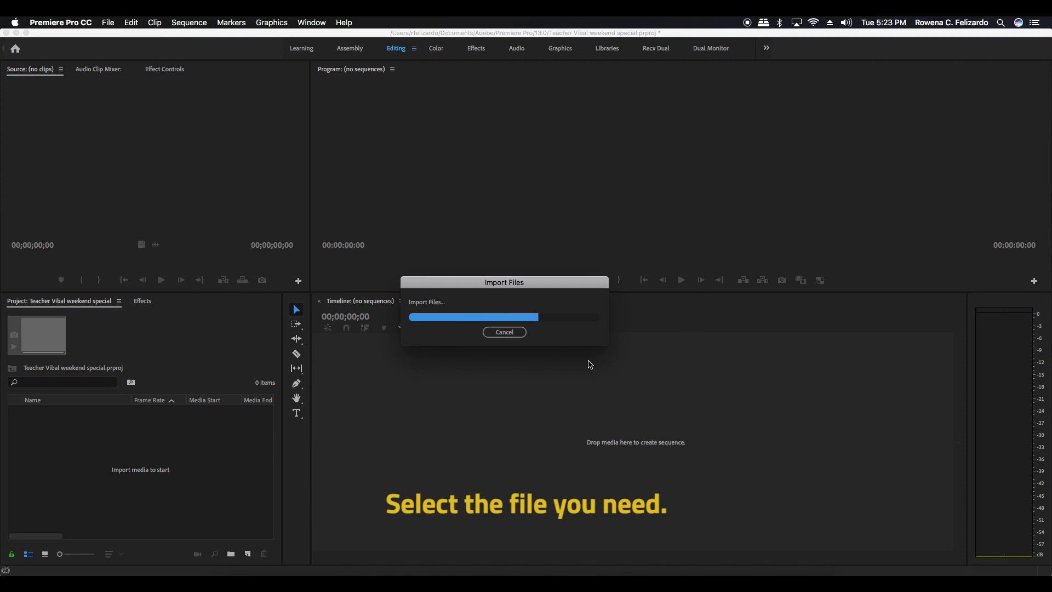
left_click(550, 366)
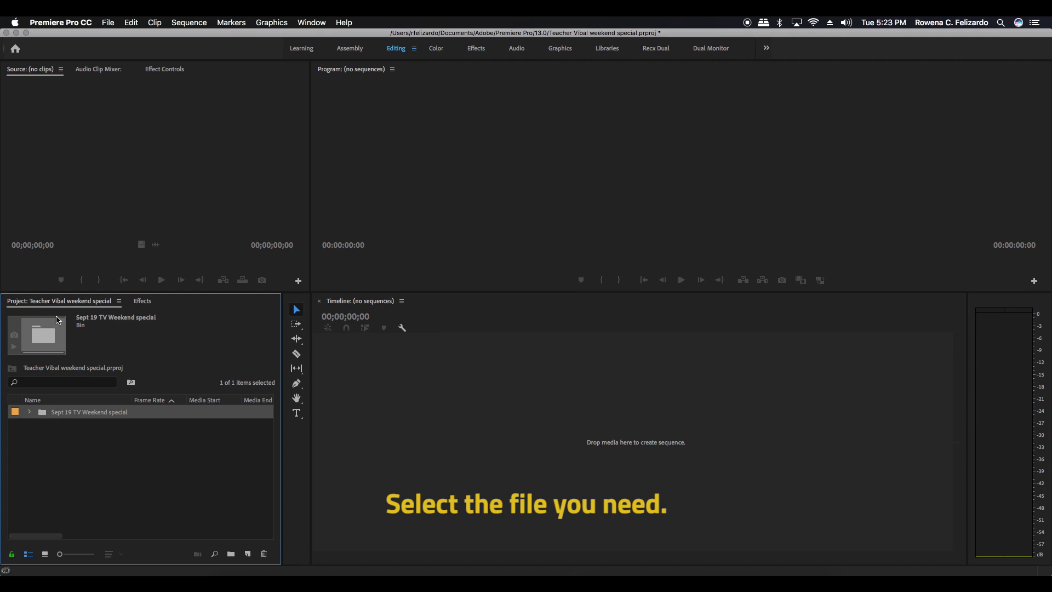
Load SEQ 4.mp4 from the Talking Heads bin of the imported folder into the Source monitor
left_click(29, 411)
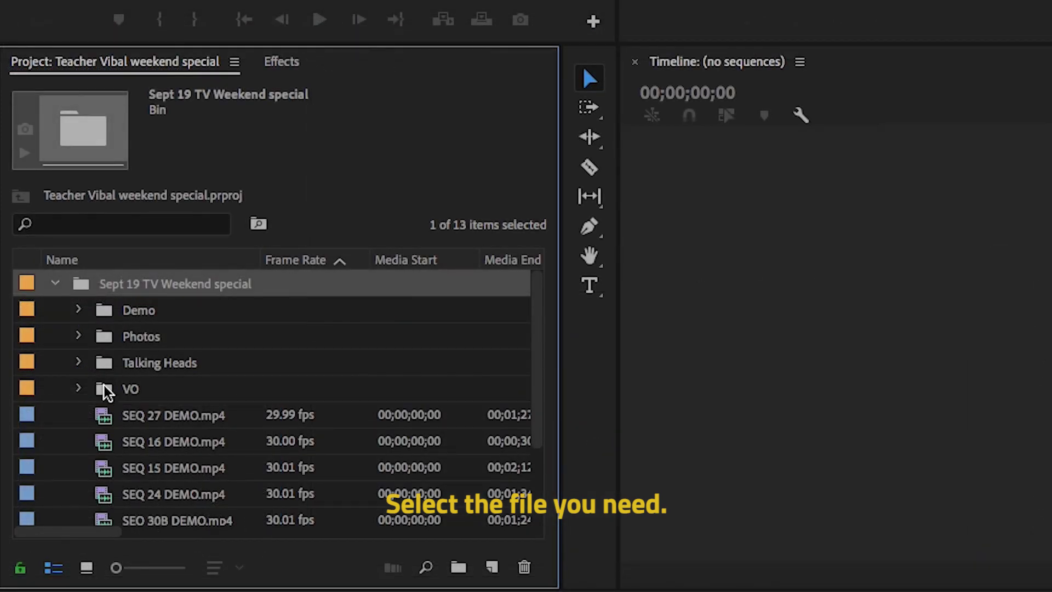
left_click(79, 363)
scroll(196, 341, "down", 2)
double_click(173, 337)
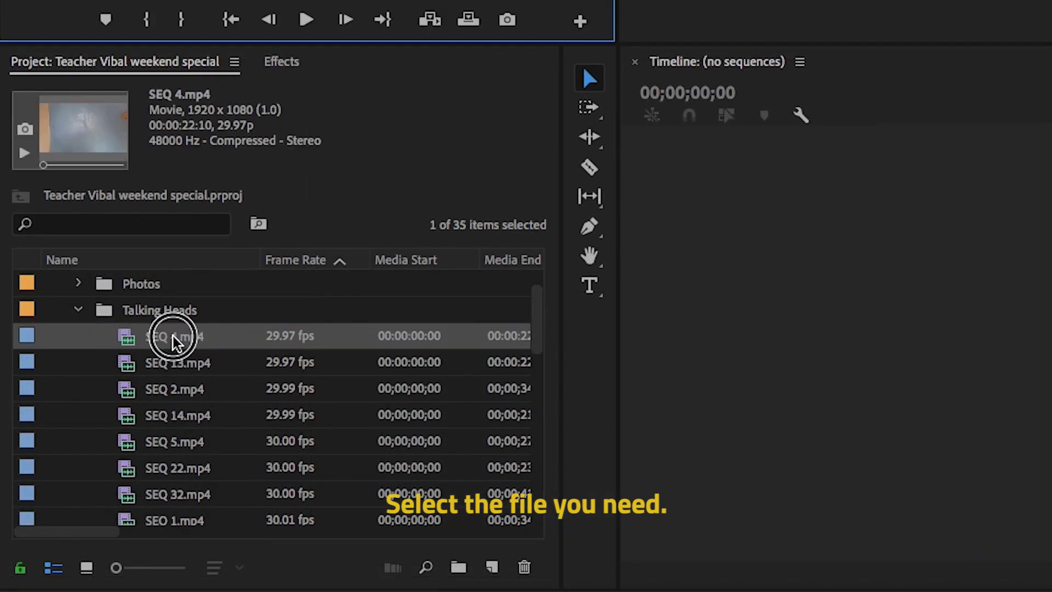
Mark SEQ 4.mp4 from about 6 to 14 seconds and place the marked range in the empty timeline as a new sequence
left_click_drag(21, 261, 93, 260)
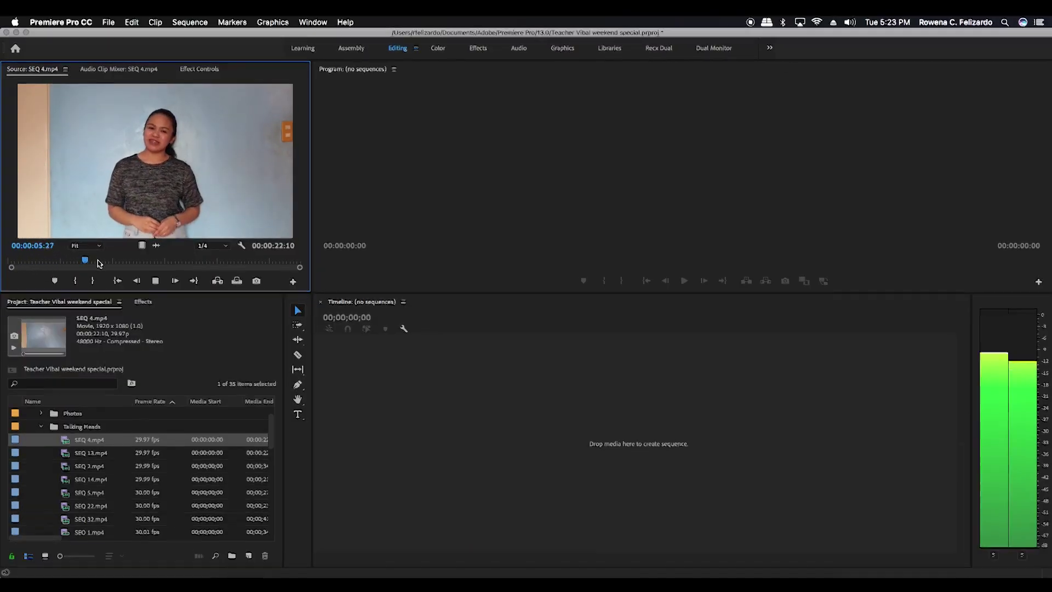
key("i")
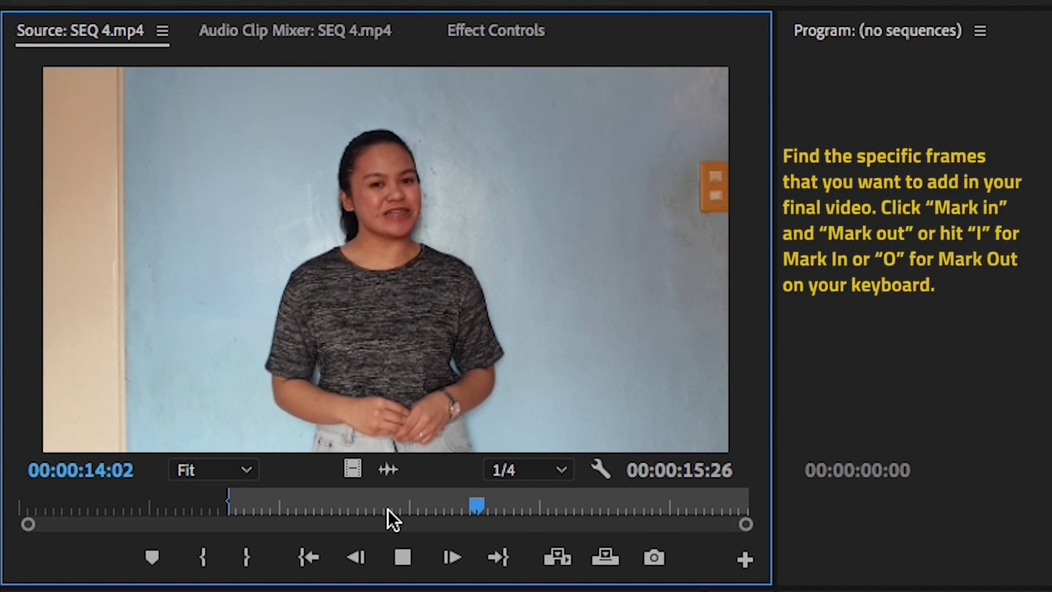
key("Right")
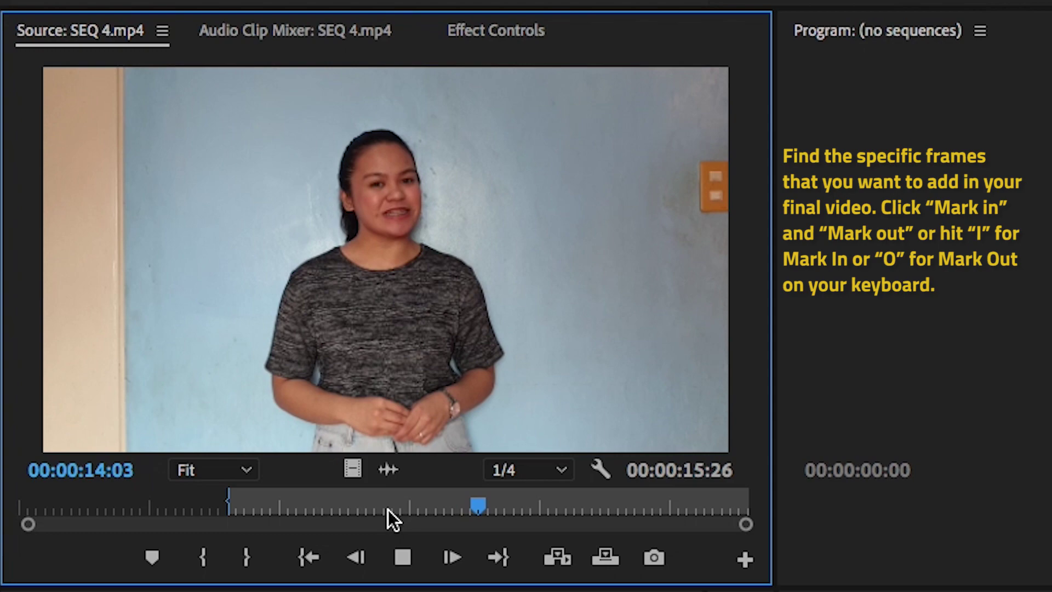
key("o")
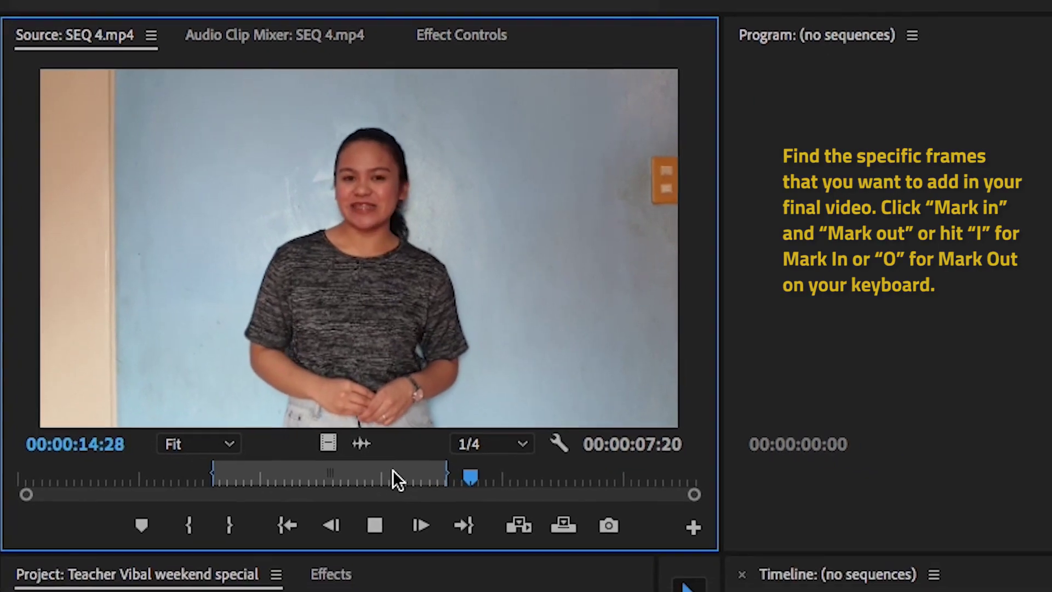
key("space")
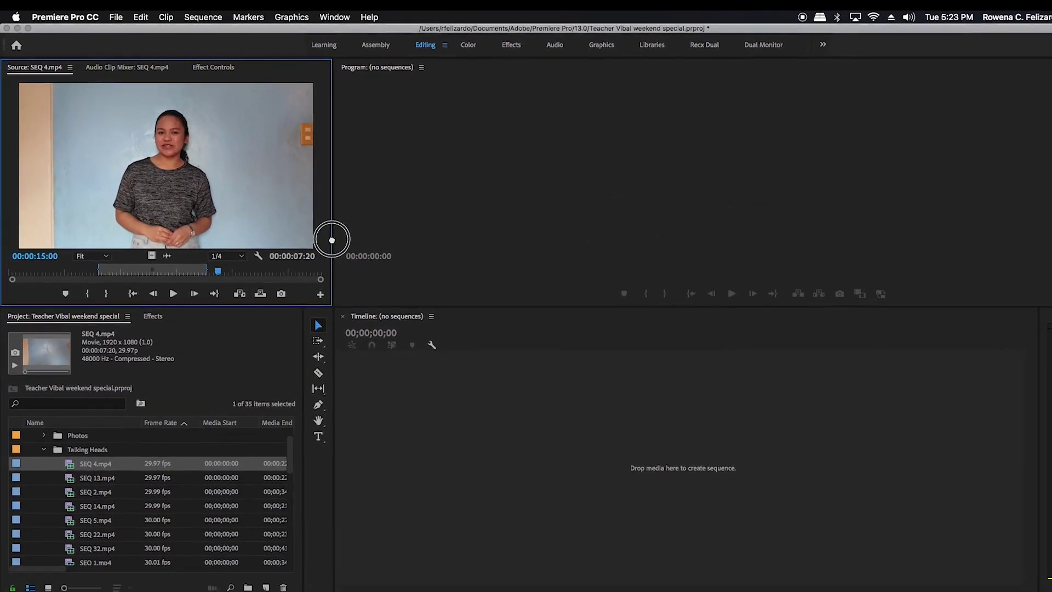
left_click_drag(342, 381, 353, 417)
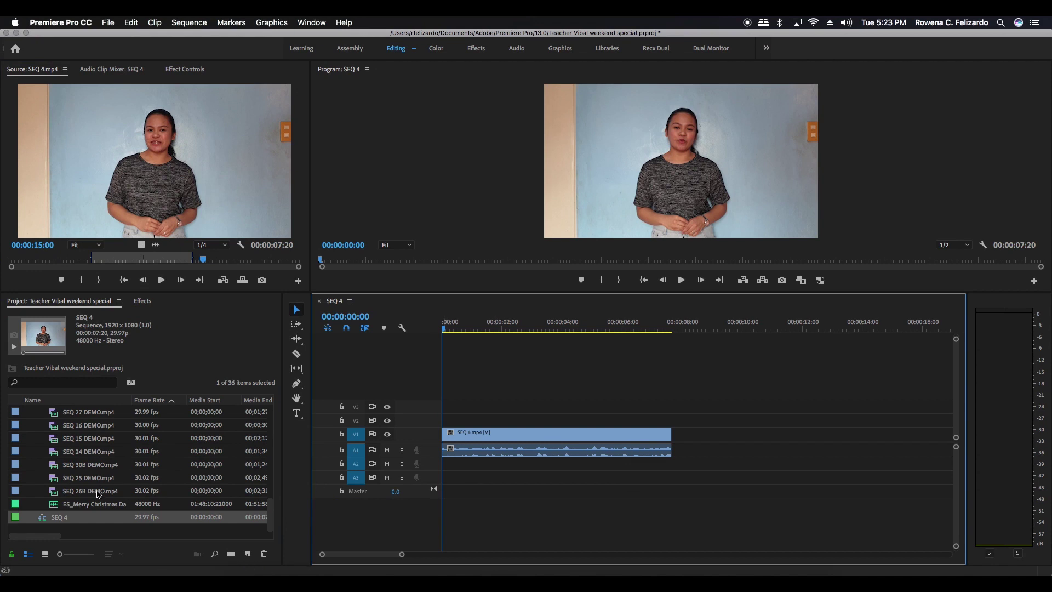
Mark SEQ 16 DEMO.mp4 from about 8 to 28 seconds and place it on V1 after SEQ 4.mp4, leaving a small gap
left_click(95, 430)
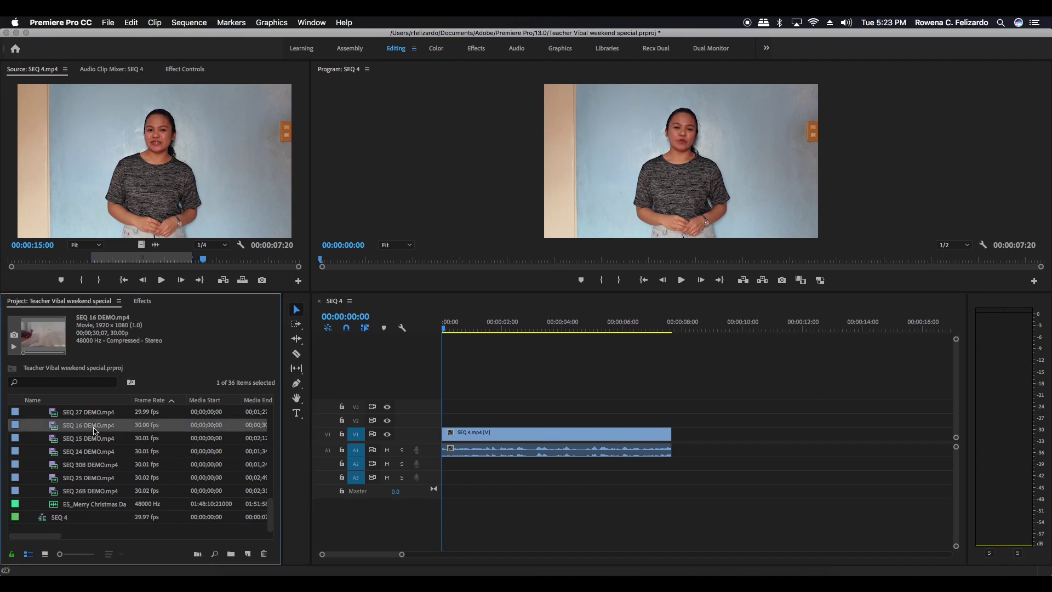
double_click(57, 430)
key("space")
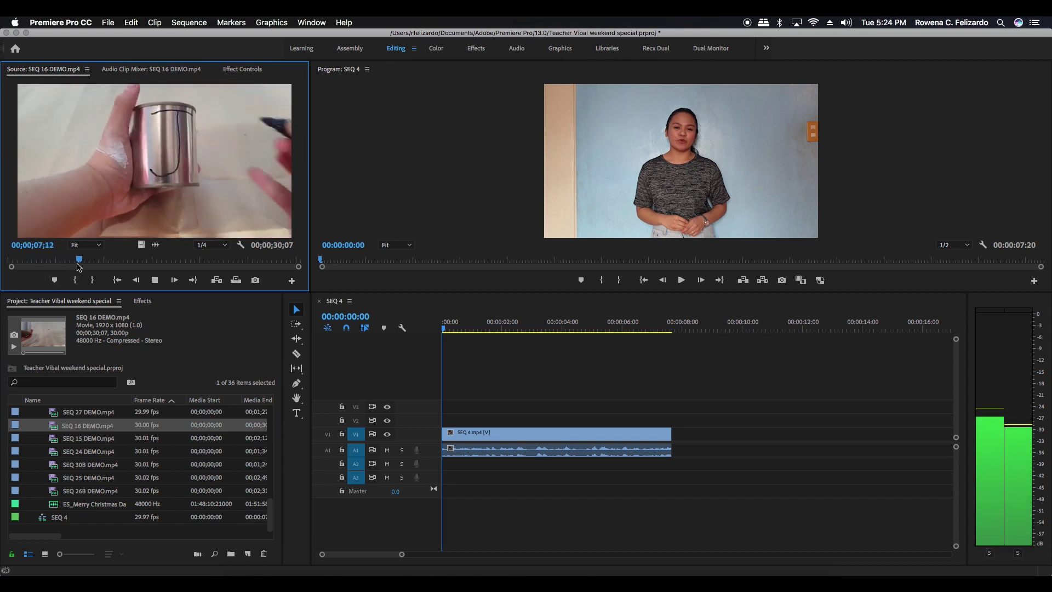
key("i")
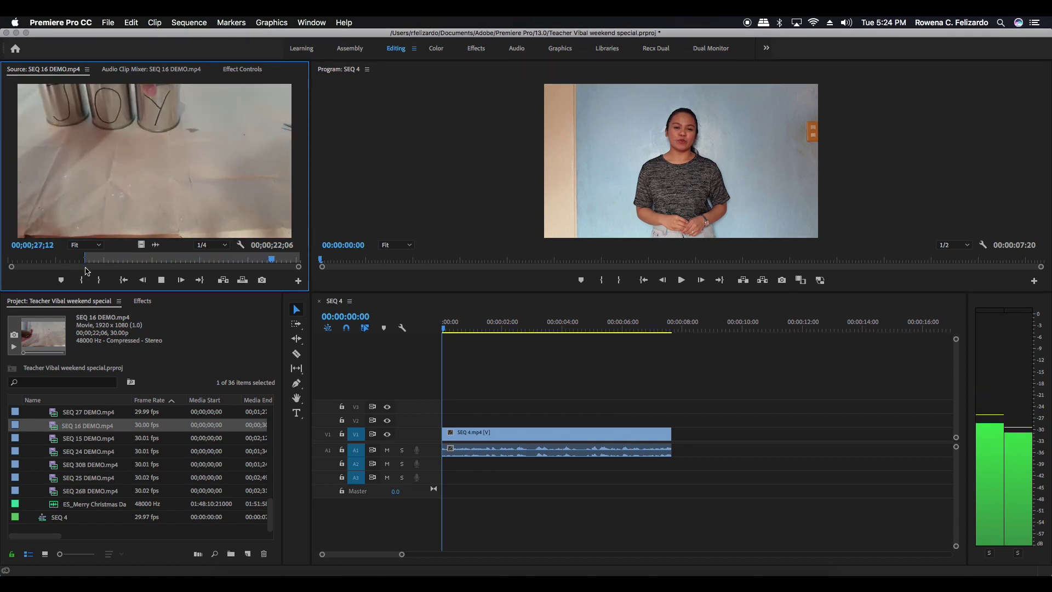
key("o")
left_click_drag(137, 181, 706, 442)
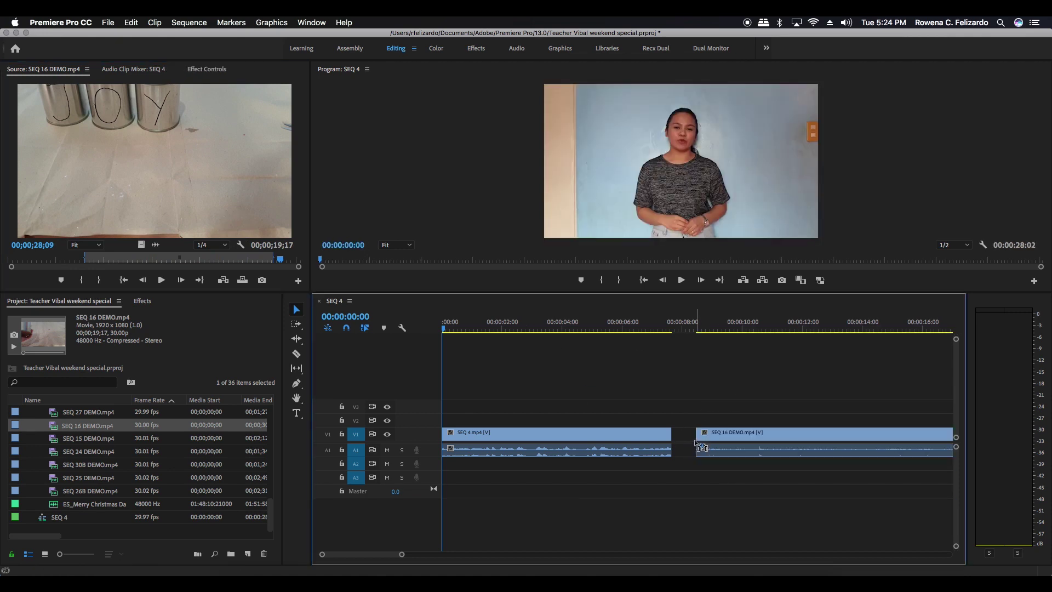
Ripple delete the gap between SEQ 4.mp4 and SEQ 16 DEMO.mp4 on V1 and play the sequence across the join
left_click_drag(466, 329, 947, 357)
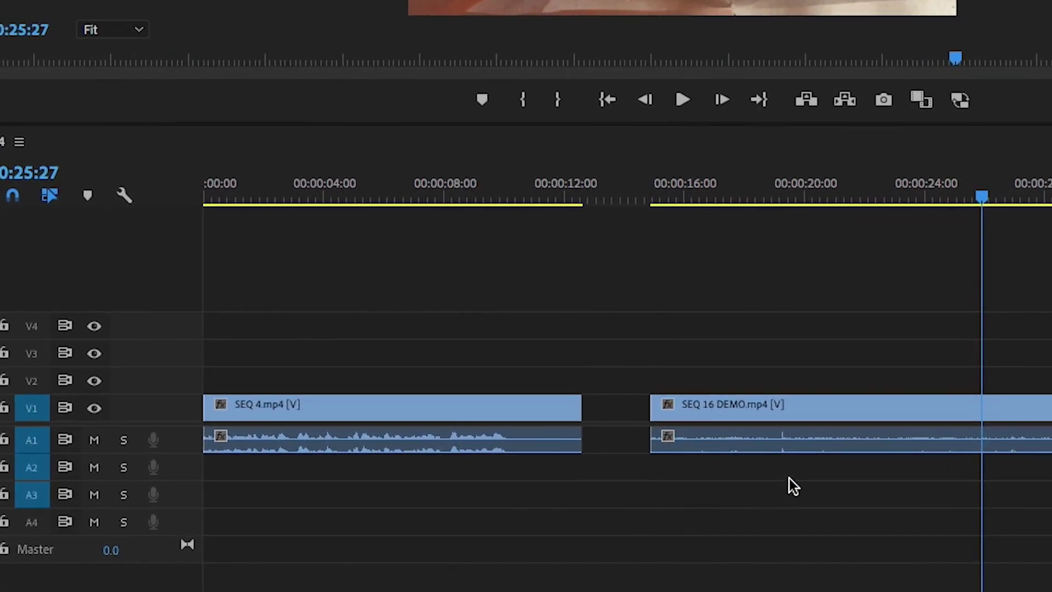
left_click(926, 406)
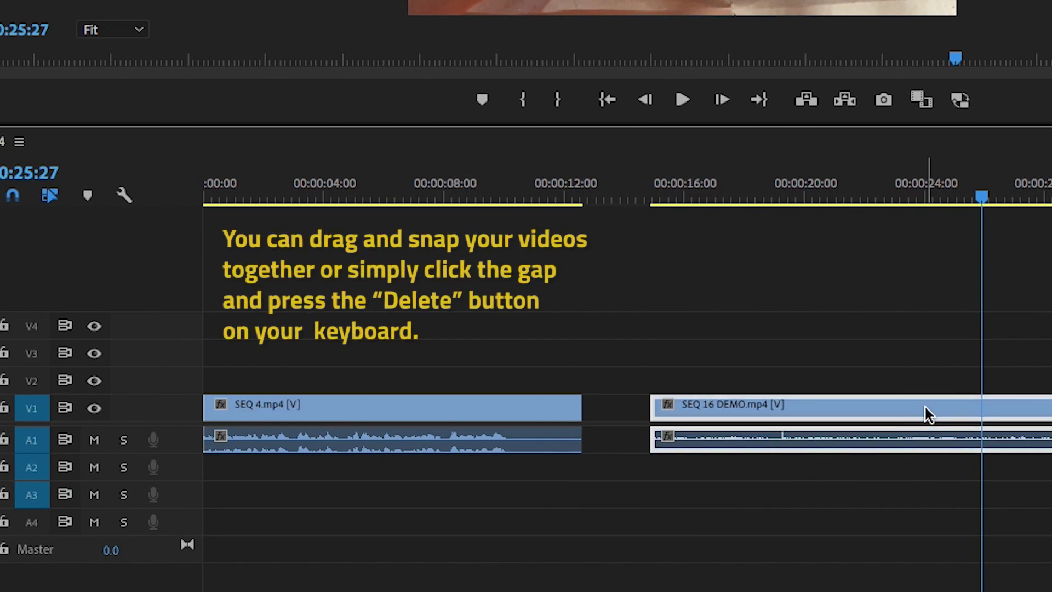
mouse_move(925, 406)
left_mouse_down()
mouse_move(866, 413)
mouse_move(928, 410)
left_mouse_up()
left_click(700, 299)
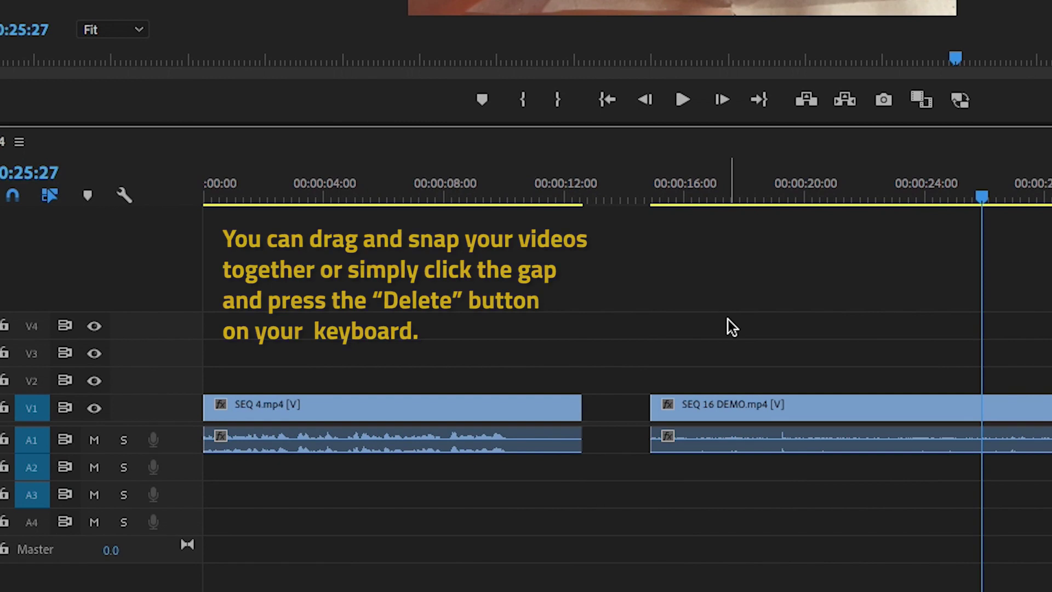
left_click(617, 409)
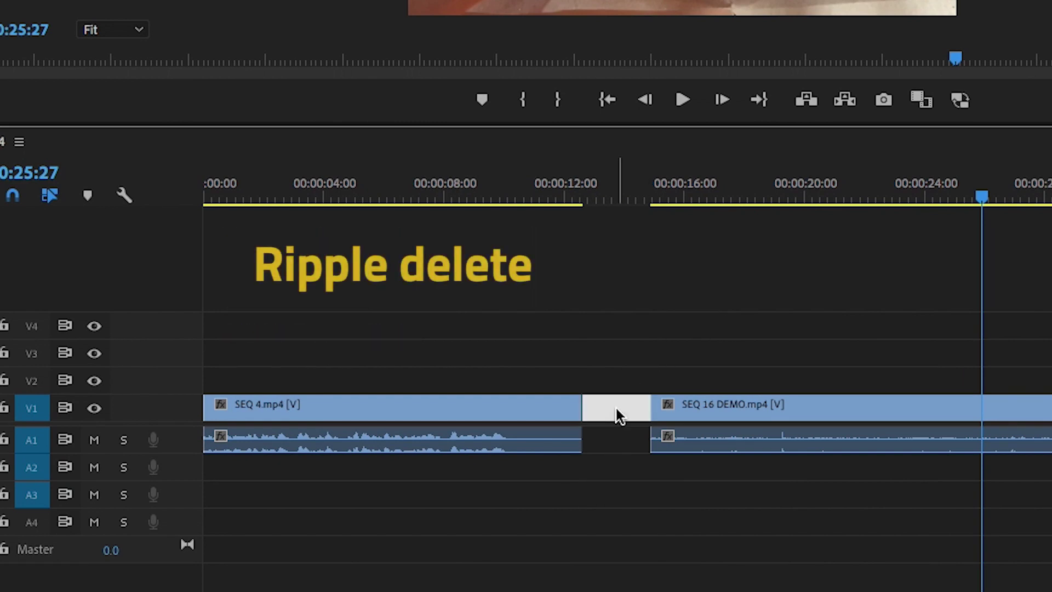
key("Delete")
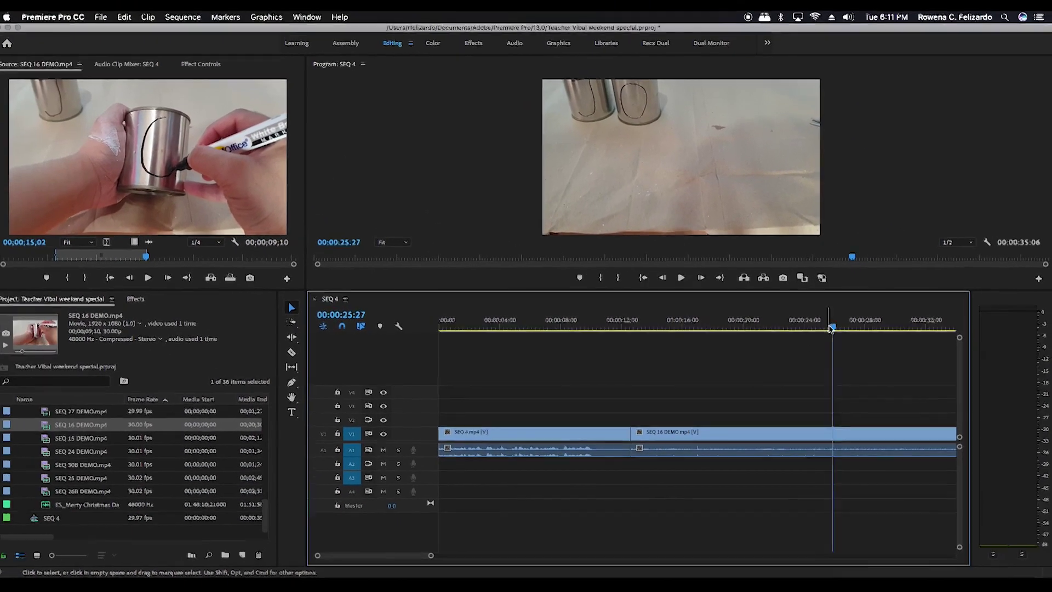
left_click_drag(831, 329, 625, 360)
key("space")
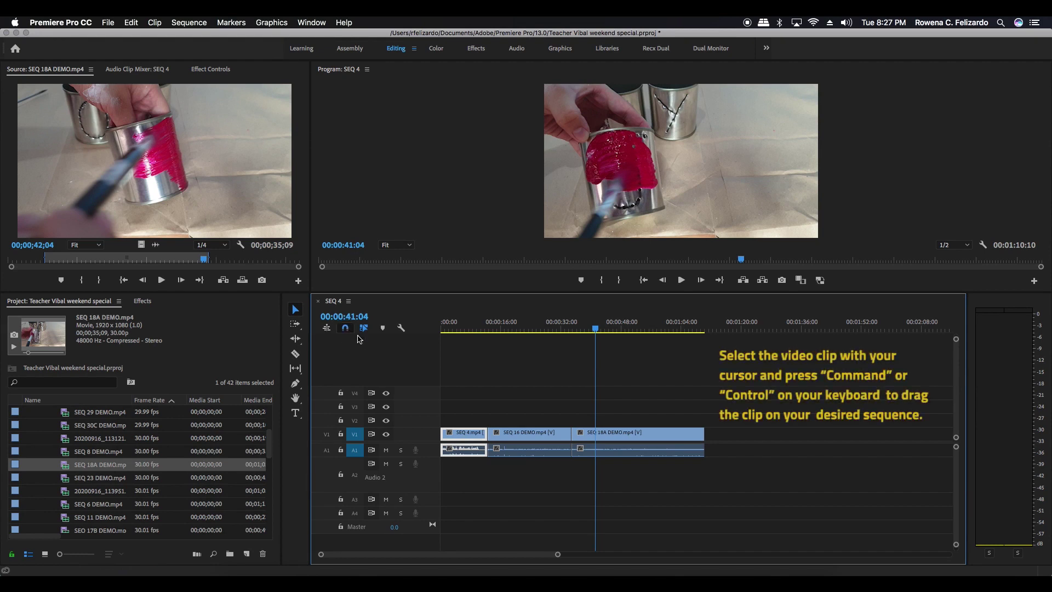
Insert the SEQ 4.mp4 clip between SEQ 16 DEMO.mp4 and SEQ 18A DEMO.mp4 in the timeline and play back the new order
left_click_drag(465, 435, 592, 451)
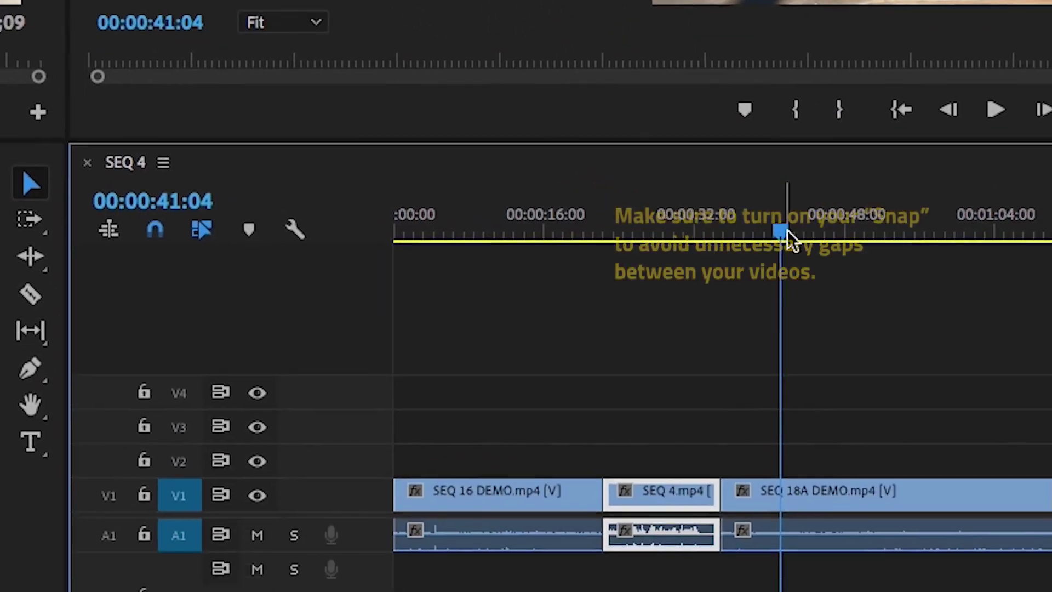
left_click_drag(855, 353, 663, 419)
key("space")
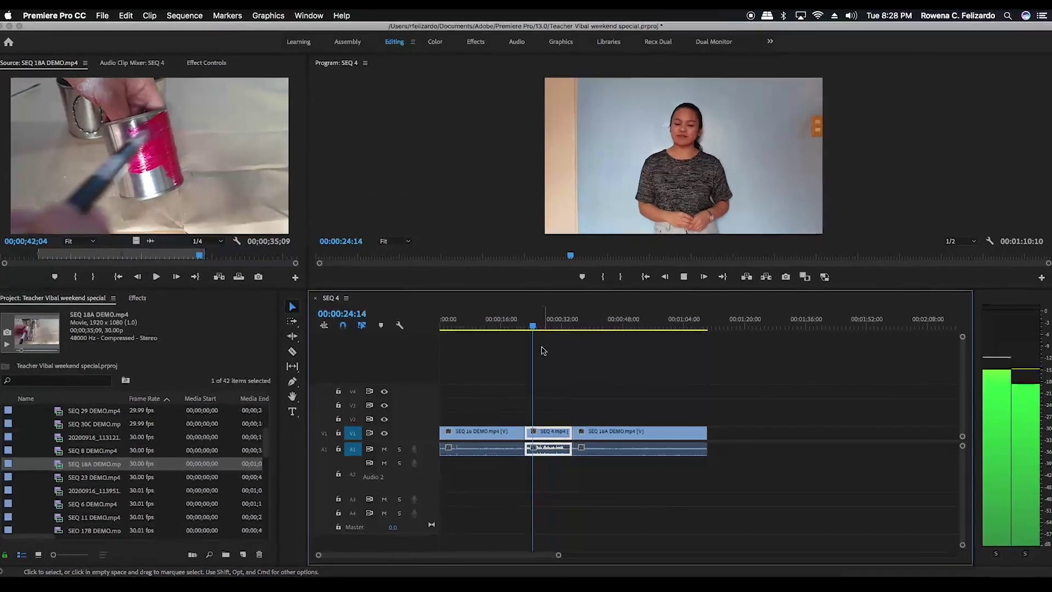
left_click_drag(535, 327, 572, 334)
key("space")
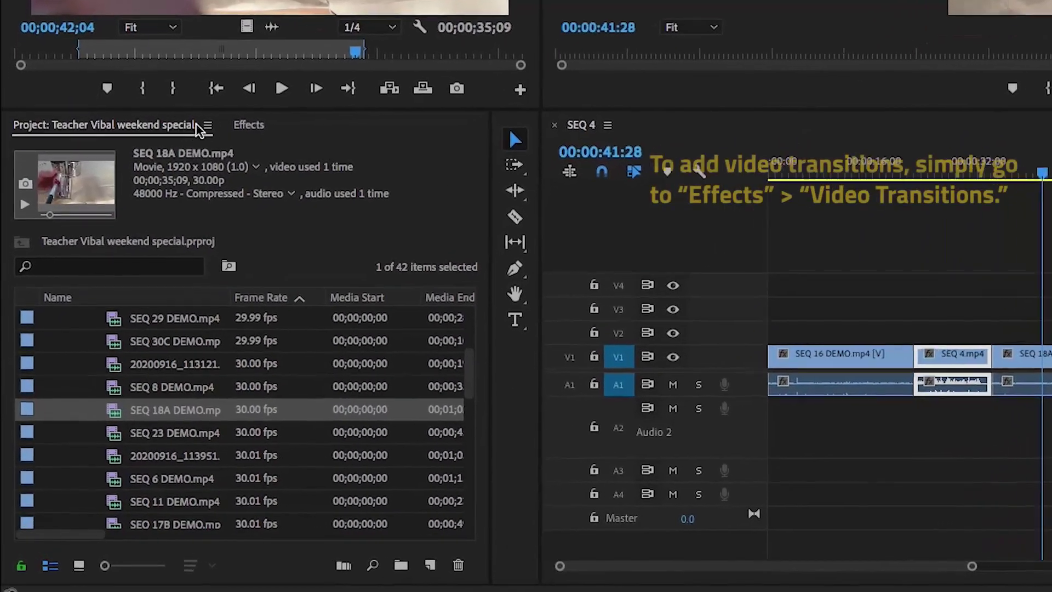
Apply a Cross Dissolve video transition at the cut between SEQ 4.mp4 and SEQ 18A DEMO.mp4 on V1
left_click(285, 65)
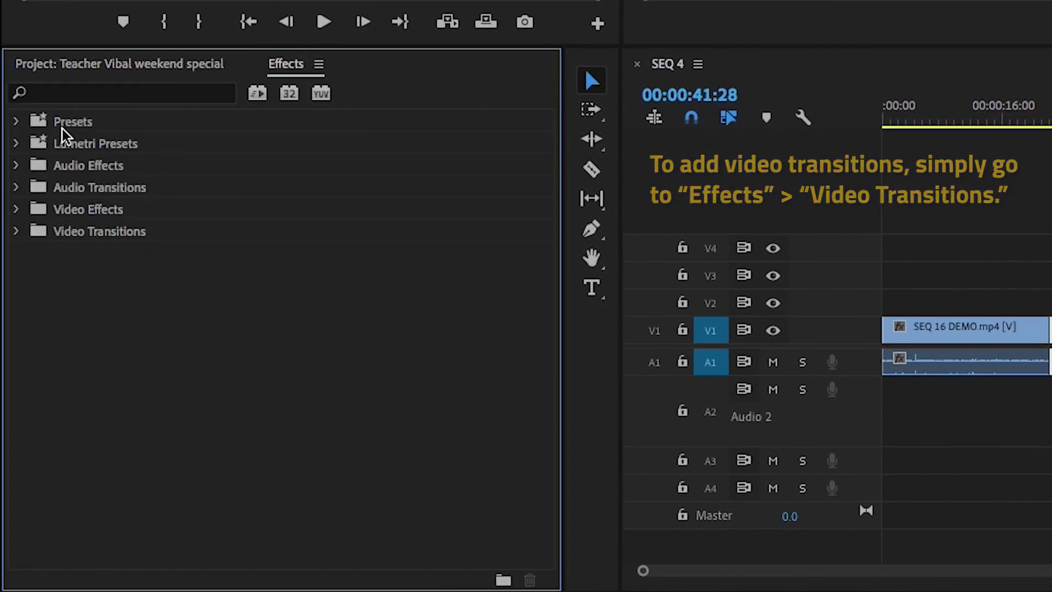
left_click(16, 231)
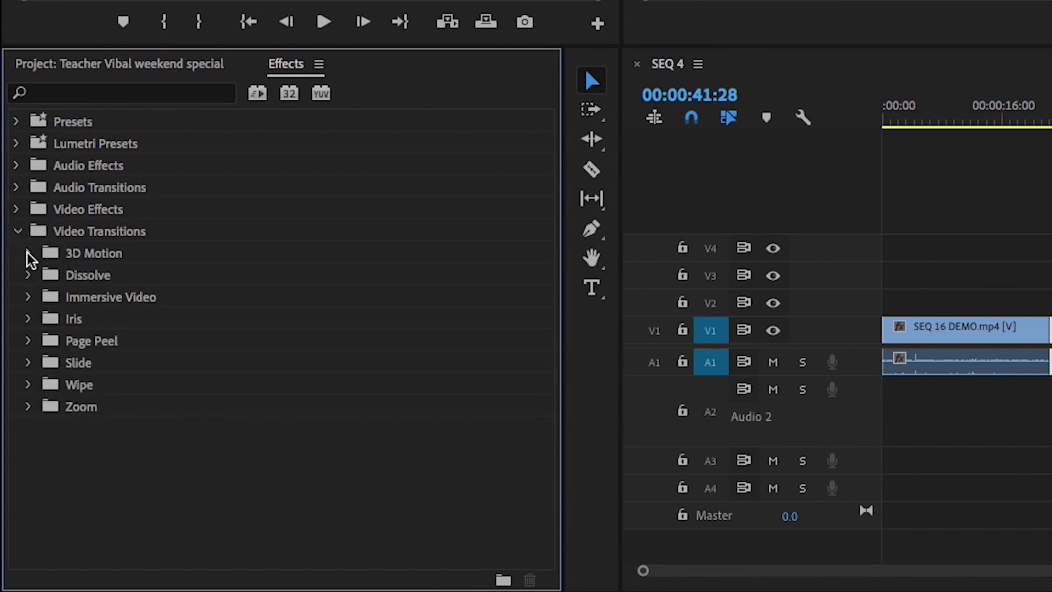
left_click(29, 275)
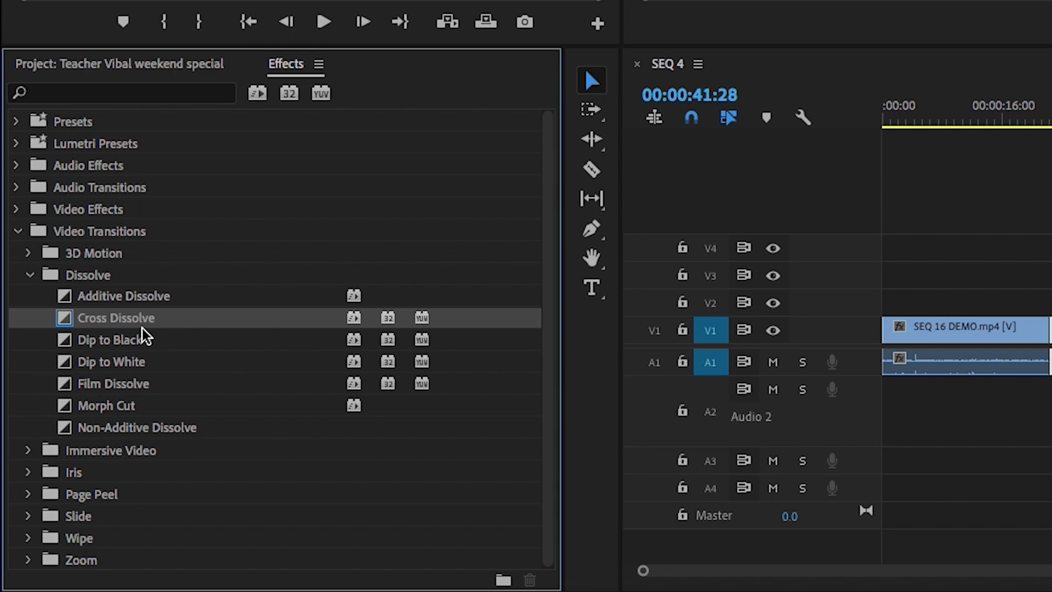
left_click_drag(142, 328, 715, 345)
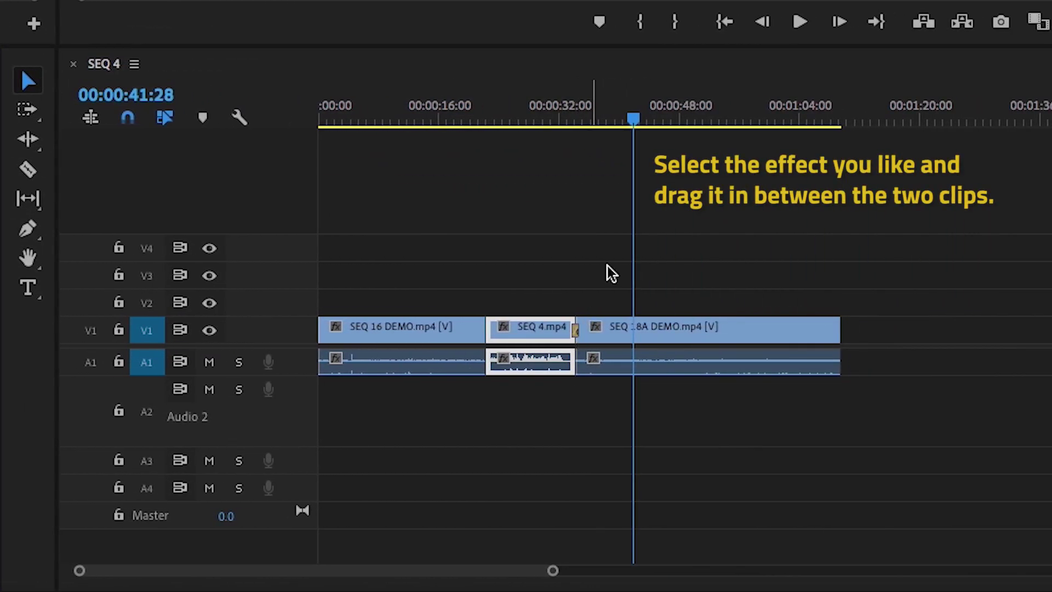
Shorten the Cross Dissolve between SEQ 4.mp4 and SEQ 18A DEMO.mp4 by trimming its start to about 00:00:33:27
left_click_drag(635, 120, 572, 122)
key("equal")
key("equal")
key("equal")
key("equal")
key("equal")
key("equal")
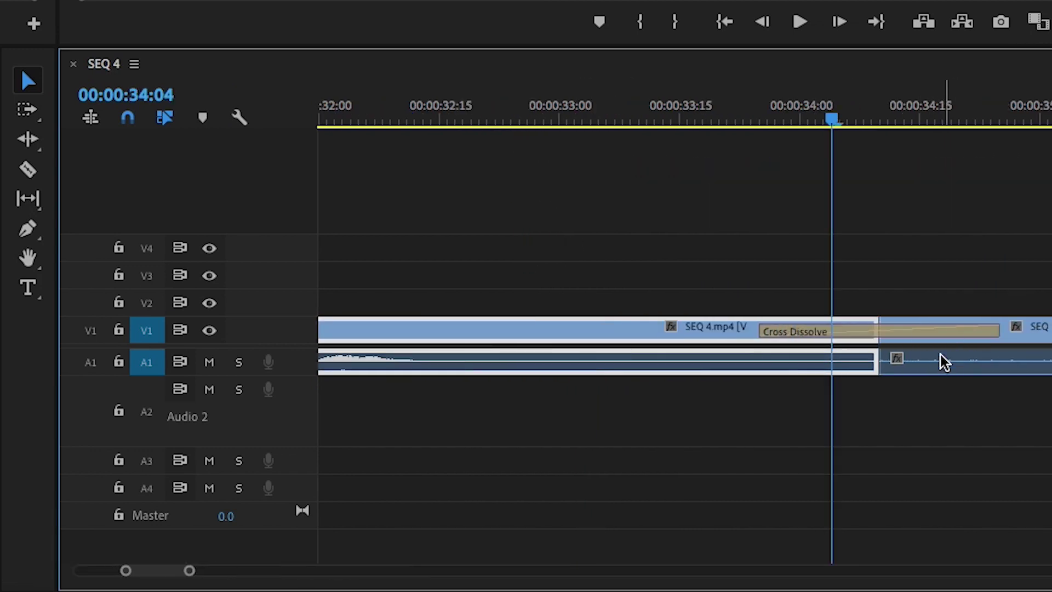
left_click_drag(700, 335, 729, 335)
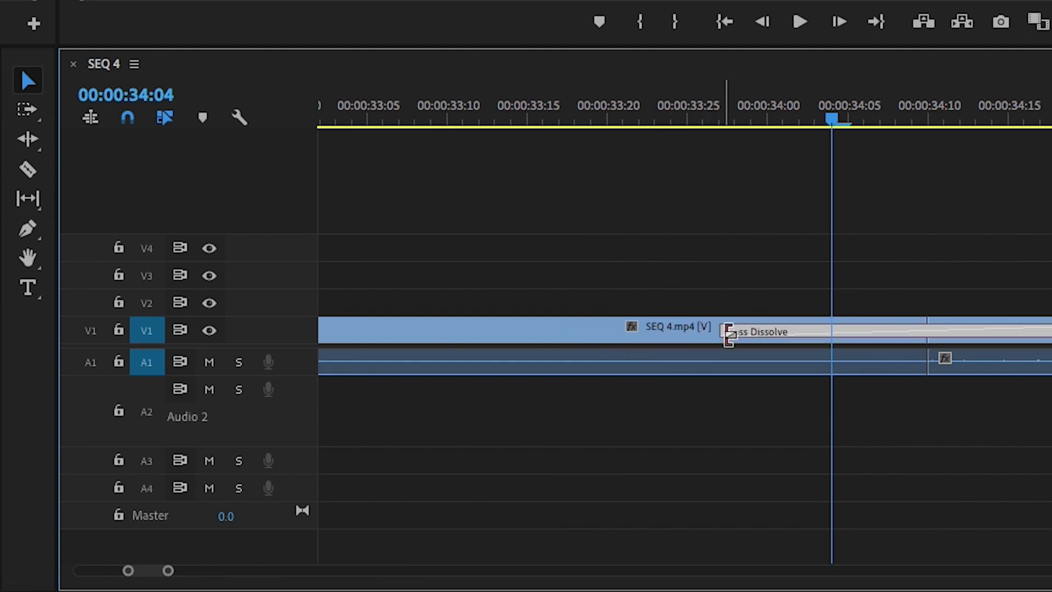
Play the sequence across the Cross Dissolve between SEQ 4.mp4 and SEQ 18A DEMO.mp4
key("minus")
key("minus")
key("minus")
key("minus")
key("minus")
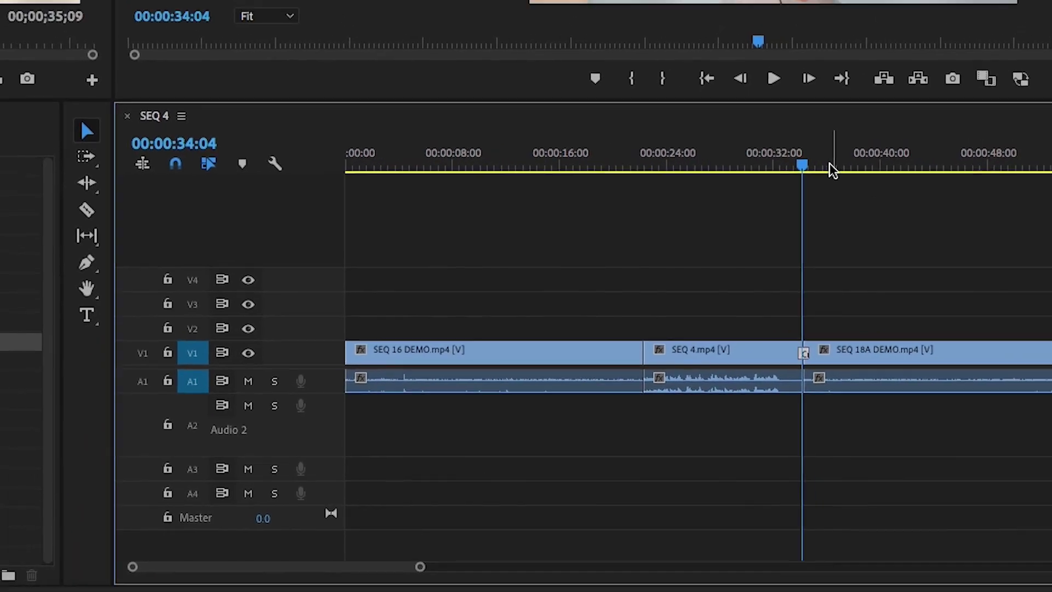
left_click(825, 122)
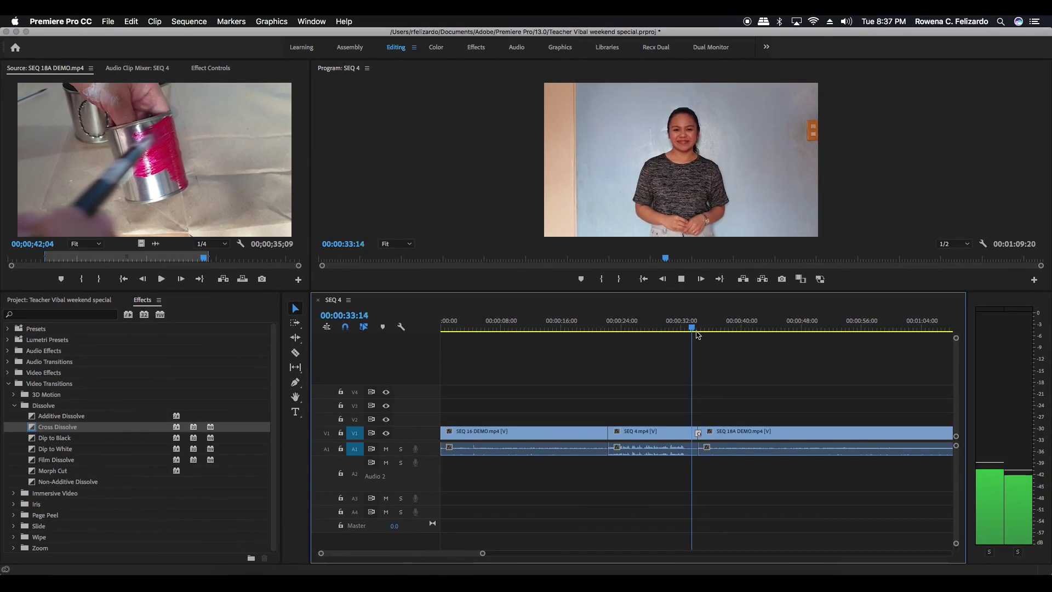
key("space")
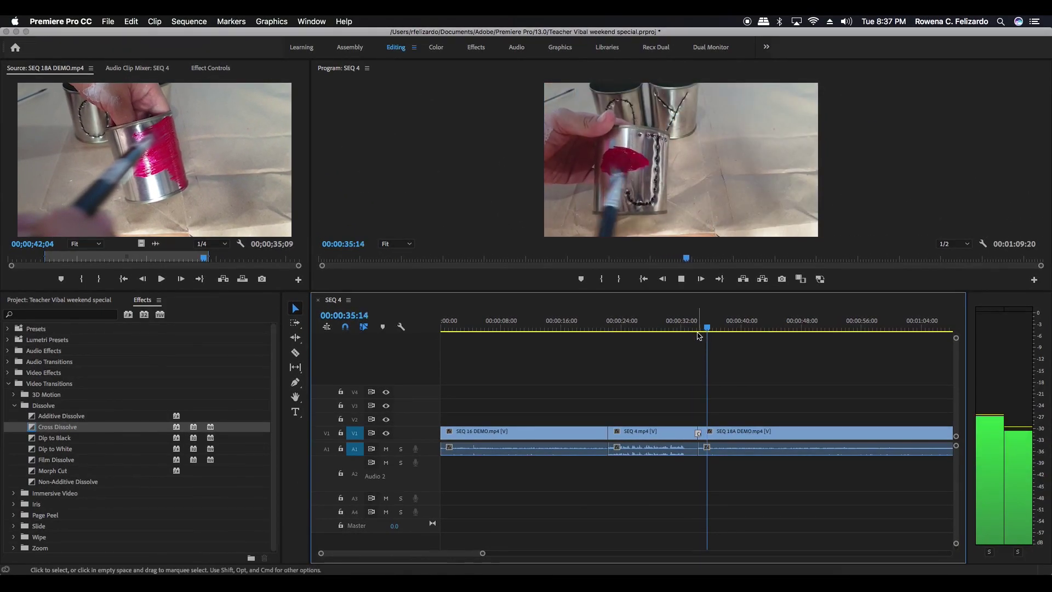
key("space")
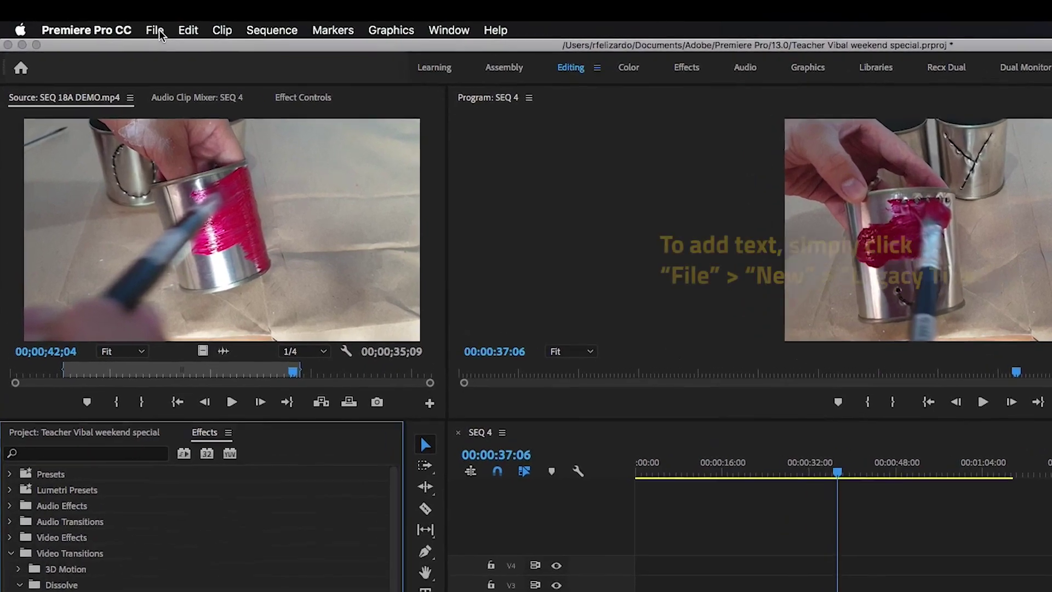
Create a new legacy title named Instructions with the default video settings
left_click(108, 22)
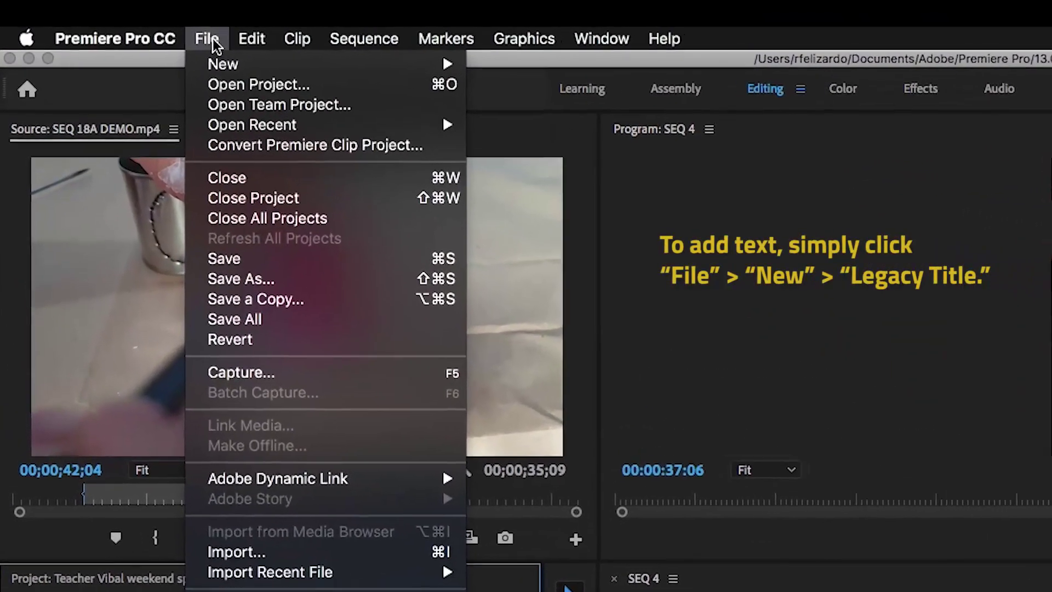
mouse_move(208, 58)
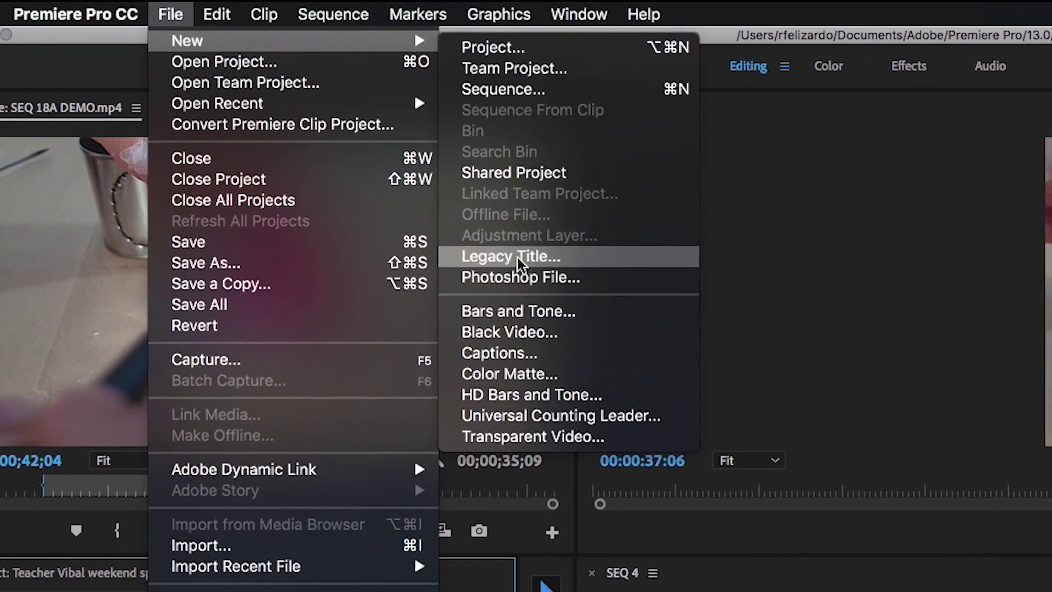
left_click(560, 281)
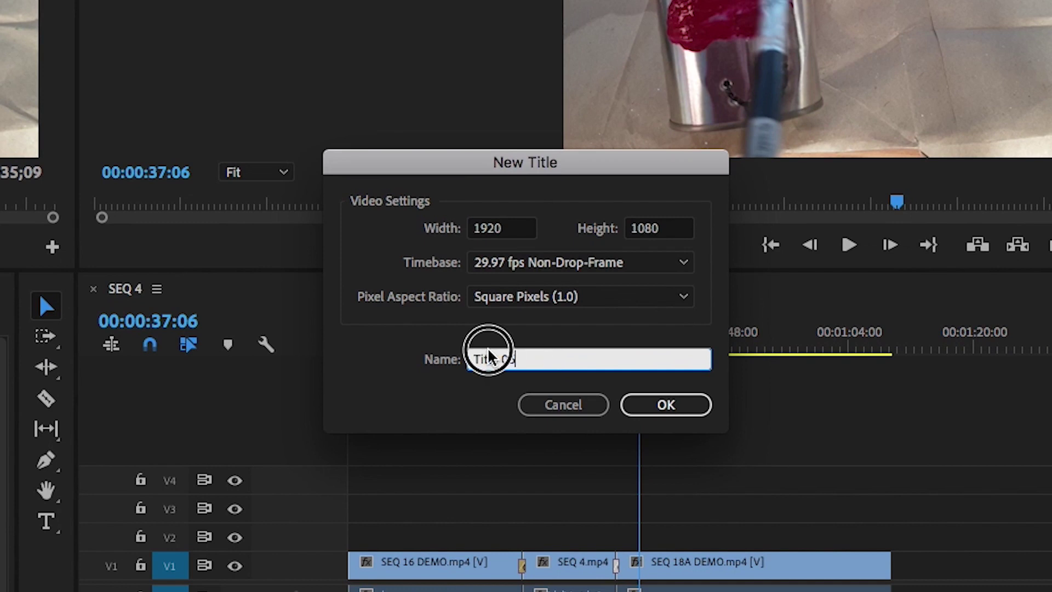
left_click_drag(536, 357, 465, 356)
key("BackSpace")
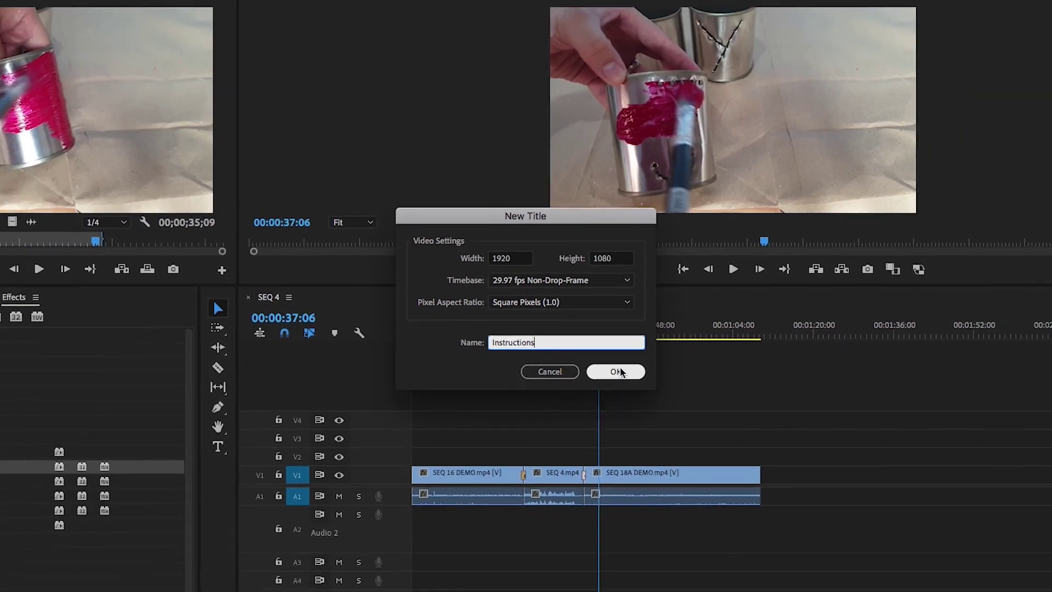
left_click(619, 372)
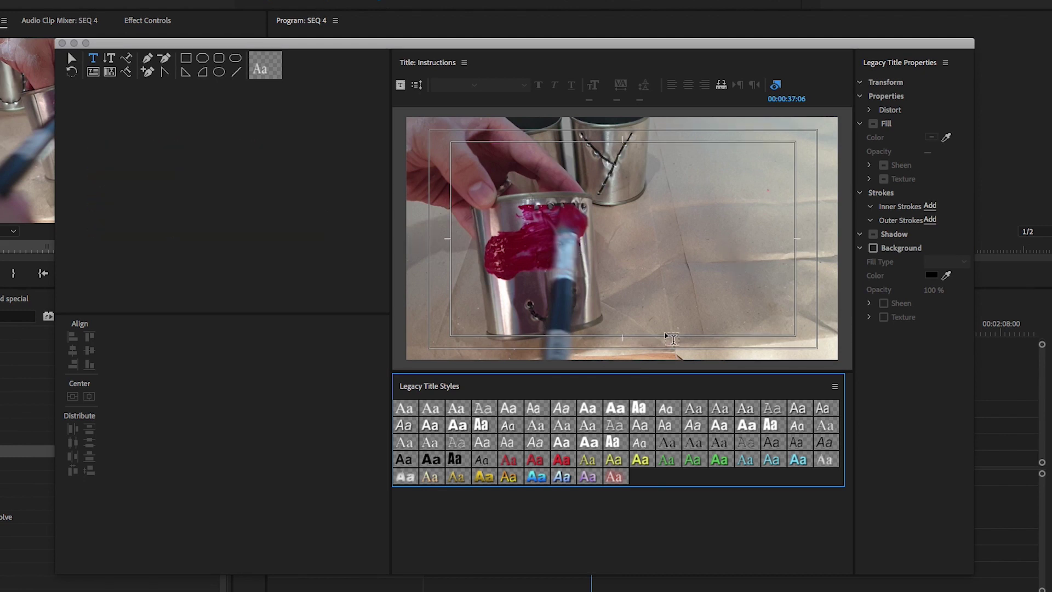
Add the text "Paint the can red" to the title, center it horizontally and lower it to a Y position of about 933
left_click(545, 310)
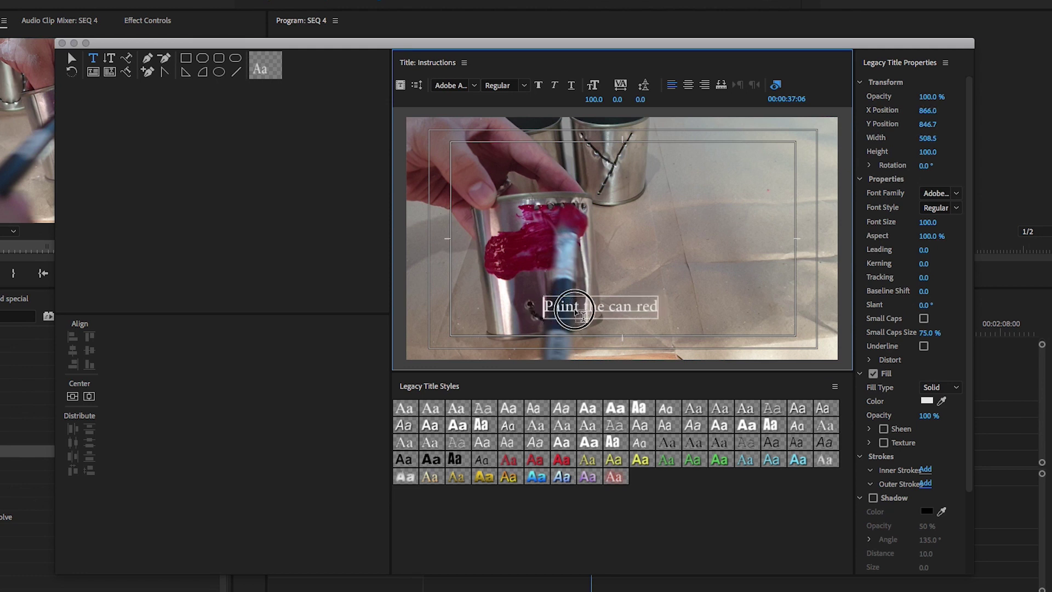
left_click(575, 311)
left_click(89, 396)
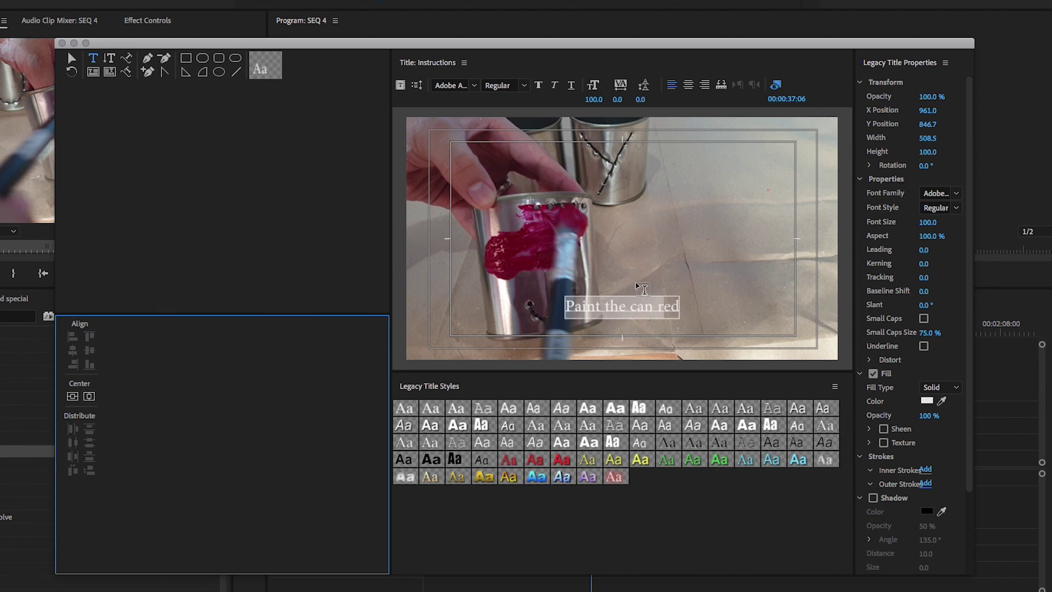
left_click(72, 58)
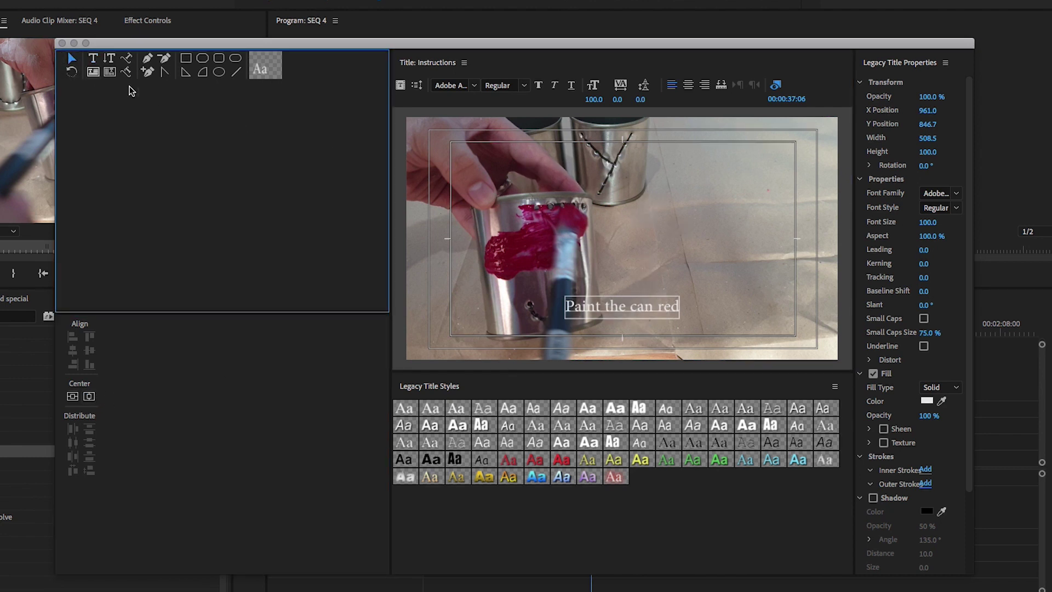
left_click_drag(639, 310, 645, 328)
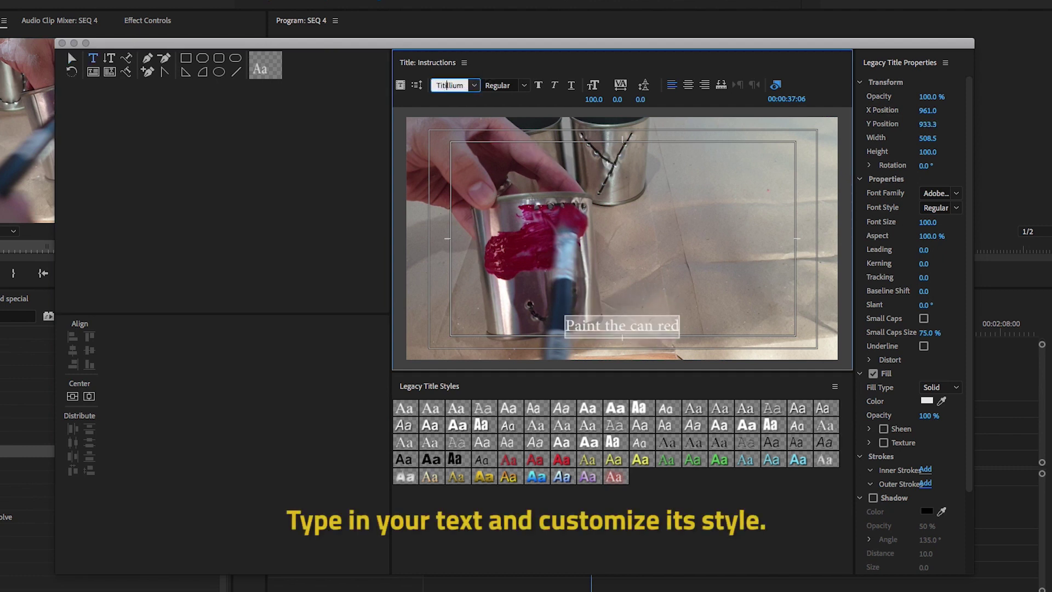
Format the title text in Titillium Bold at size 95 and recenter it horizontally
key("Return")
key("Tab")
type("Bold")
key("Return")
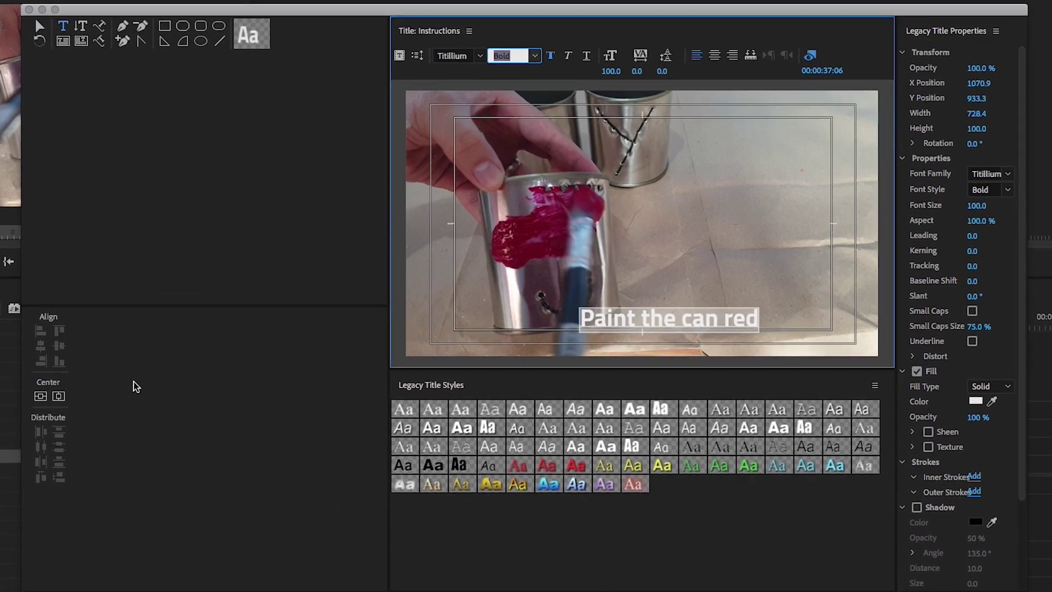
left_click(79, 396)
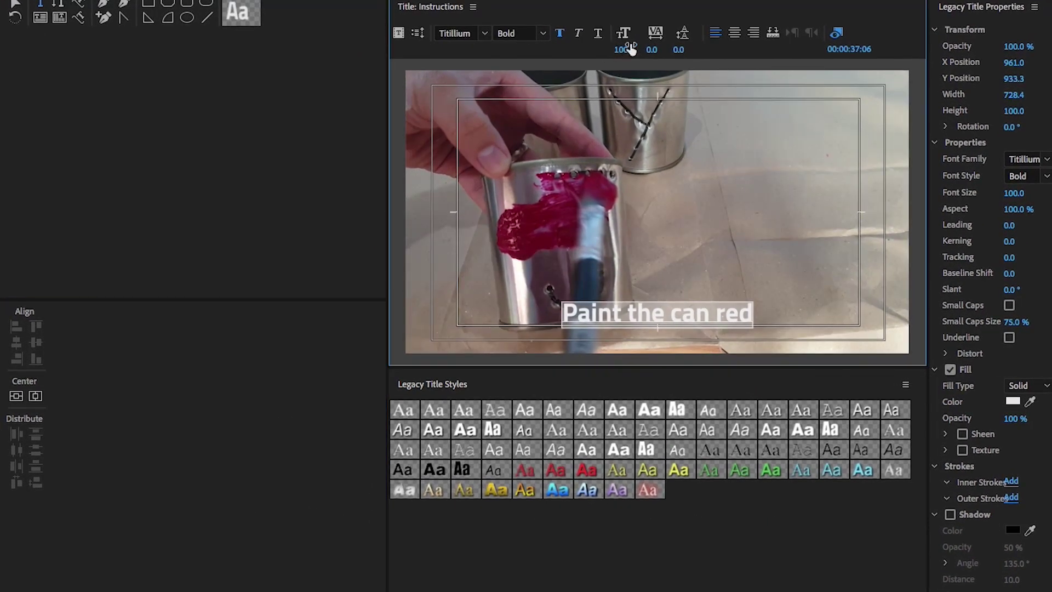
type("95")
key("Return")
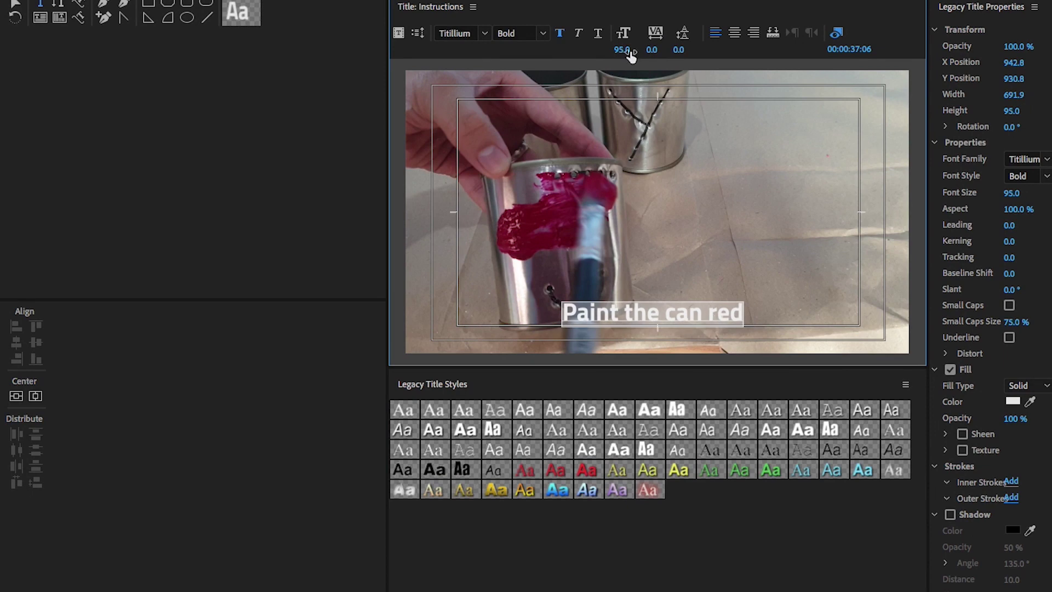
left_click(35, 395)
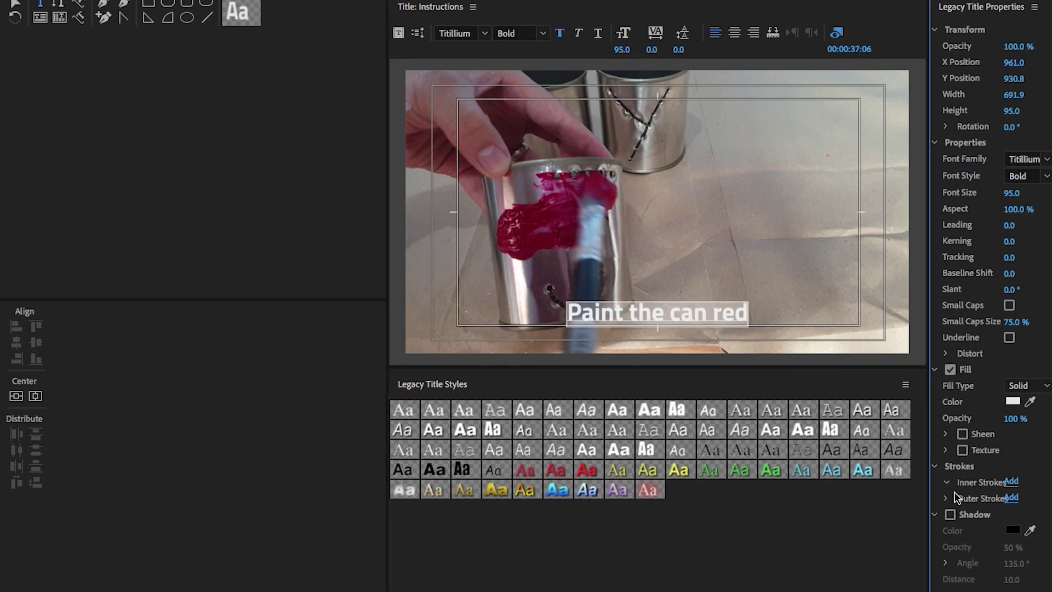
Add an outer stroke to the title text with size 35 and the blue color 156DBE
left_click(1011, 498)
left_click_drag(931, 502, 825, 494)
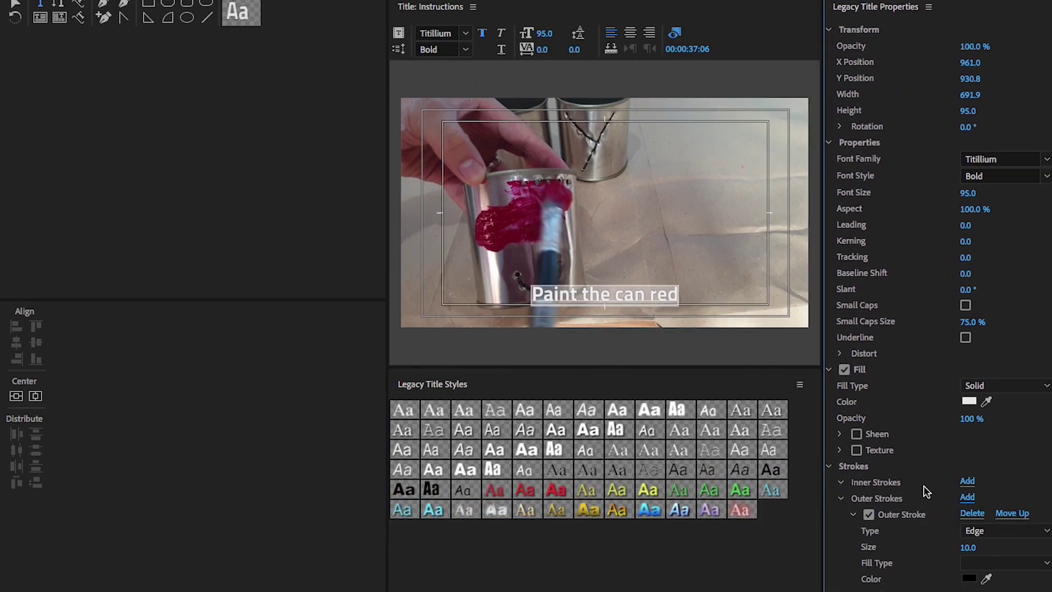
scroll(905, 498, "down", 3)
left_click(969, 505)
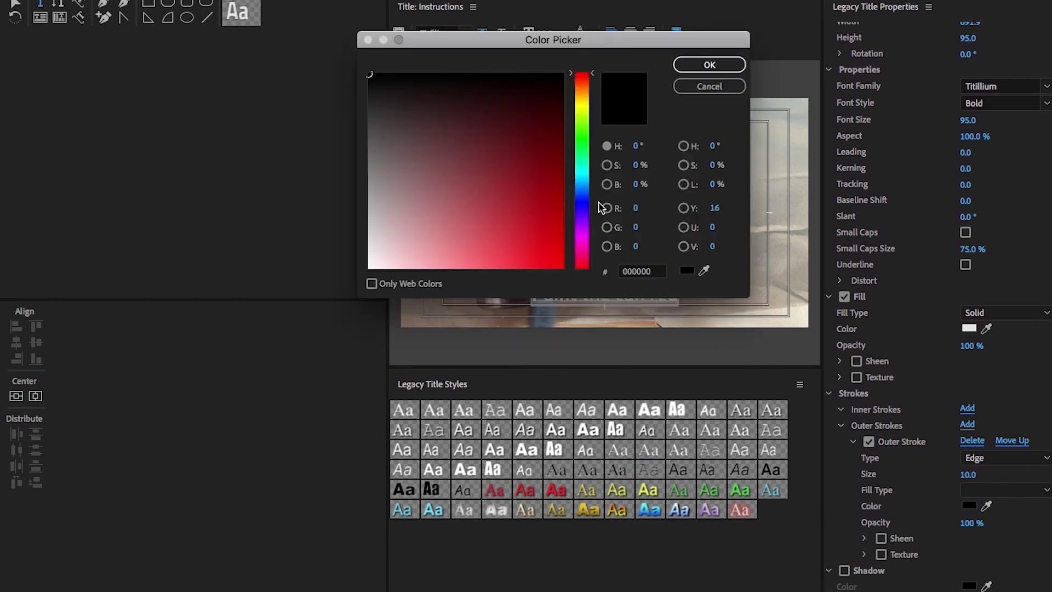
mouse_move(585, 203)
left_mouse_down()
mouse_move(584, 219)
mouse_move(584, 189)
mouse_move(541, 188)
mouse_move(542, 219)
left_mouse_up()
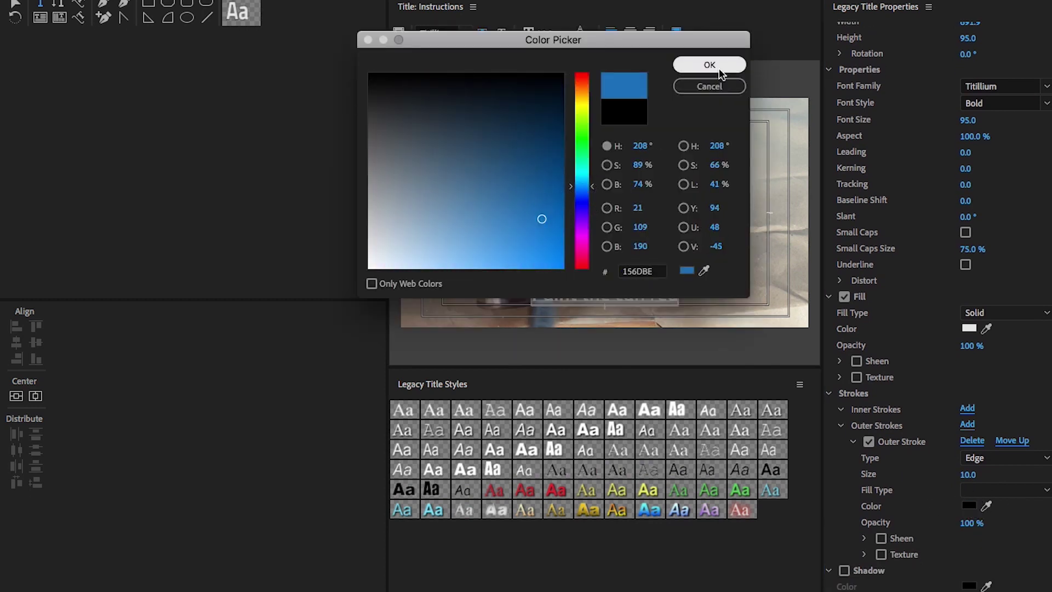
left_click(715, 66)
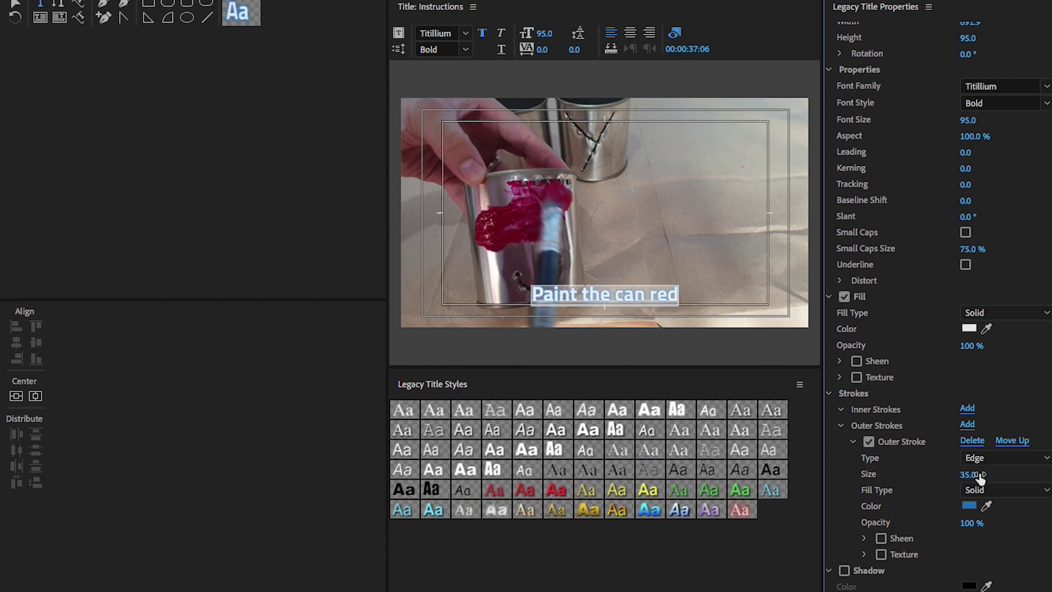
Close the title editor and place the Instructions title on V2 above the start of SEQ 18A DEMO.mp4
left_click(228, 135)
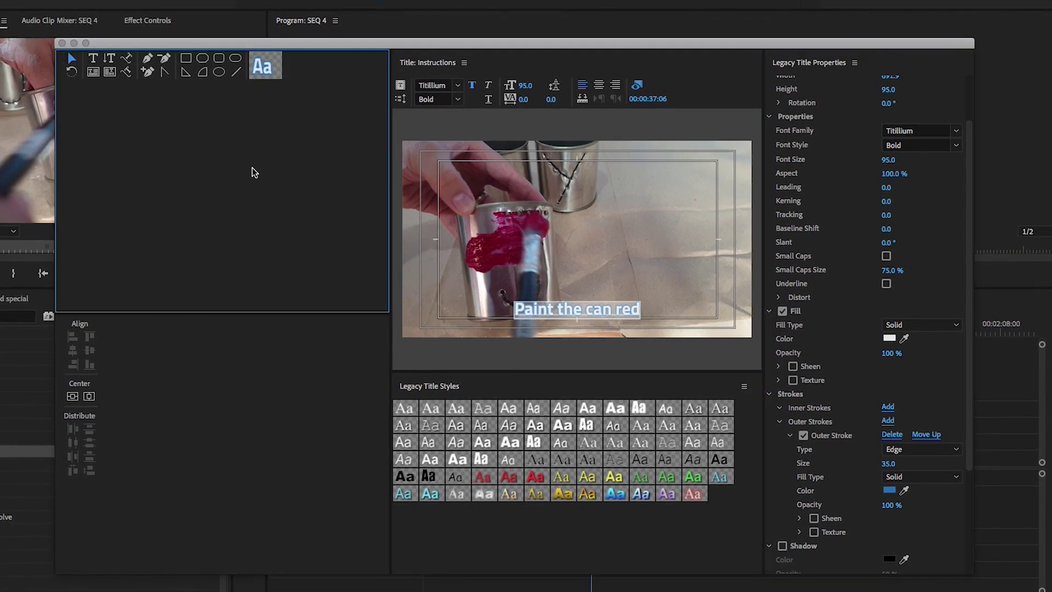
left_click(500, 329)
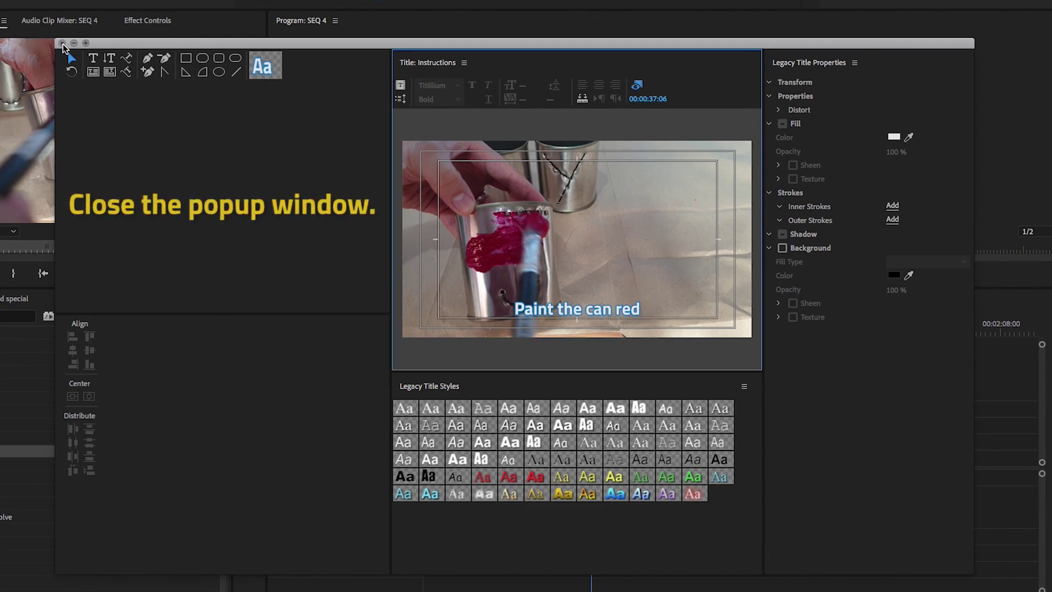
left_click(62, 44)
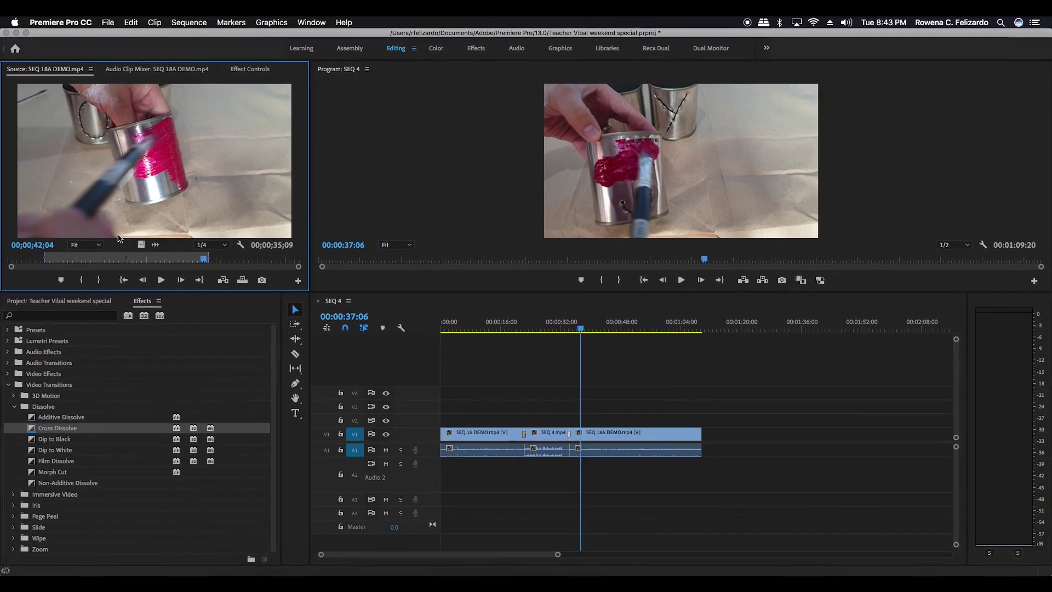
left_click(92, 303)
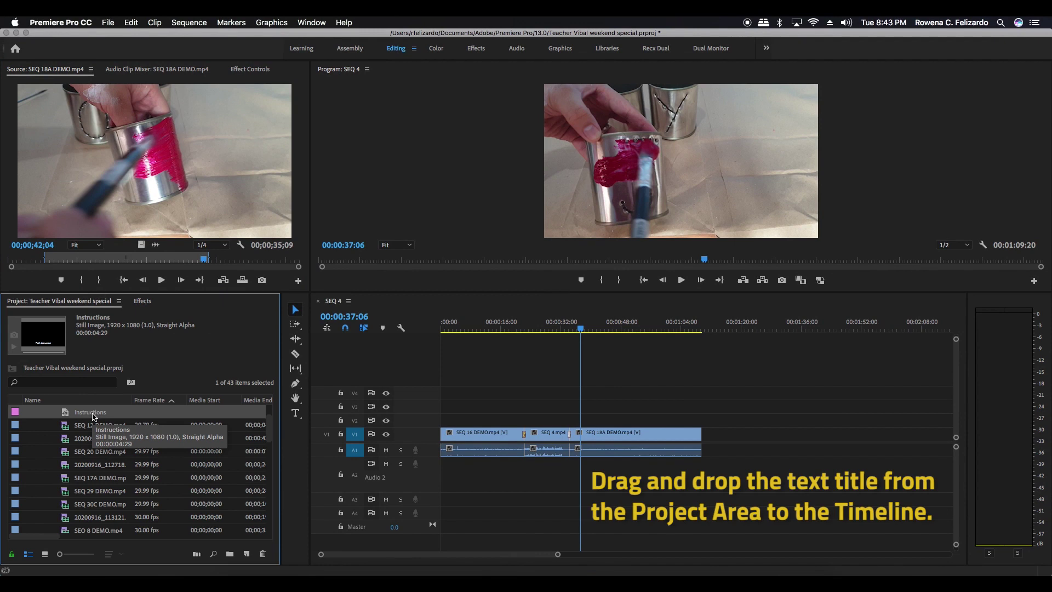
mouse_move(94, 417)
left_mouse_down()
mouse_move(389, 412)
mouse_move(578, 428)
left_mouse_up()
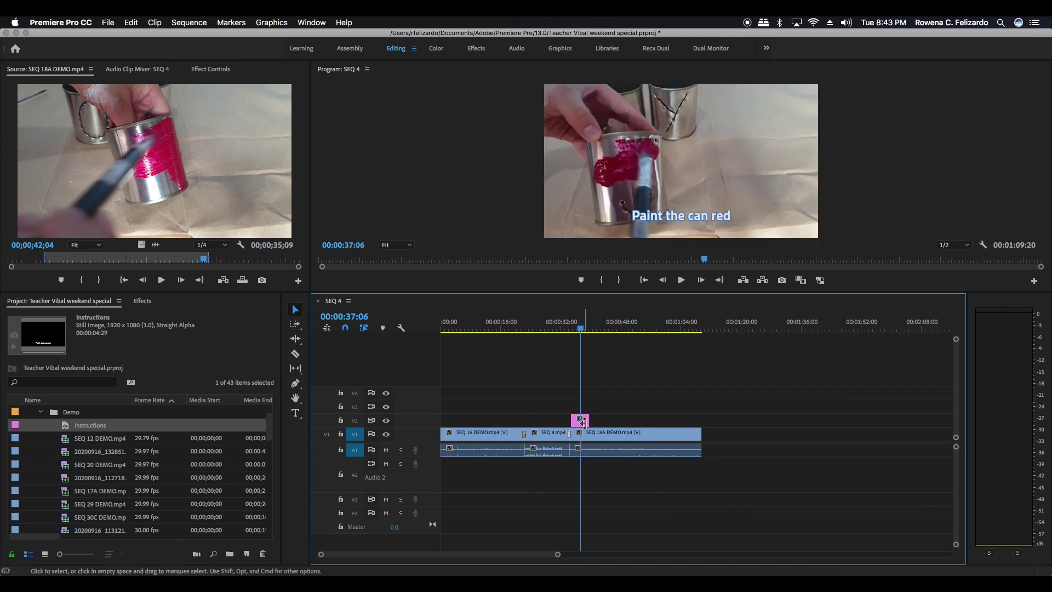
Extend the end of the Instructions title on V2 to about 00:00:51:06, a duration of about 16 seconds
key("=")
left_click_drag(733, 420, 905, 420)
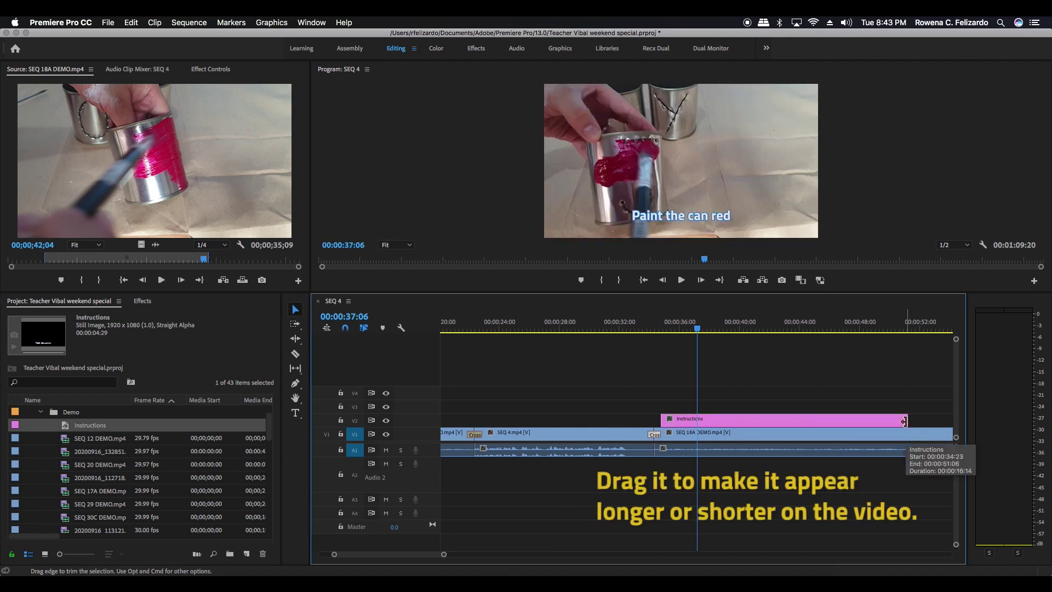
key("minus")
key("minus")
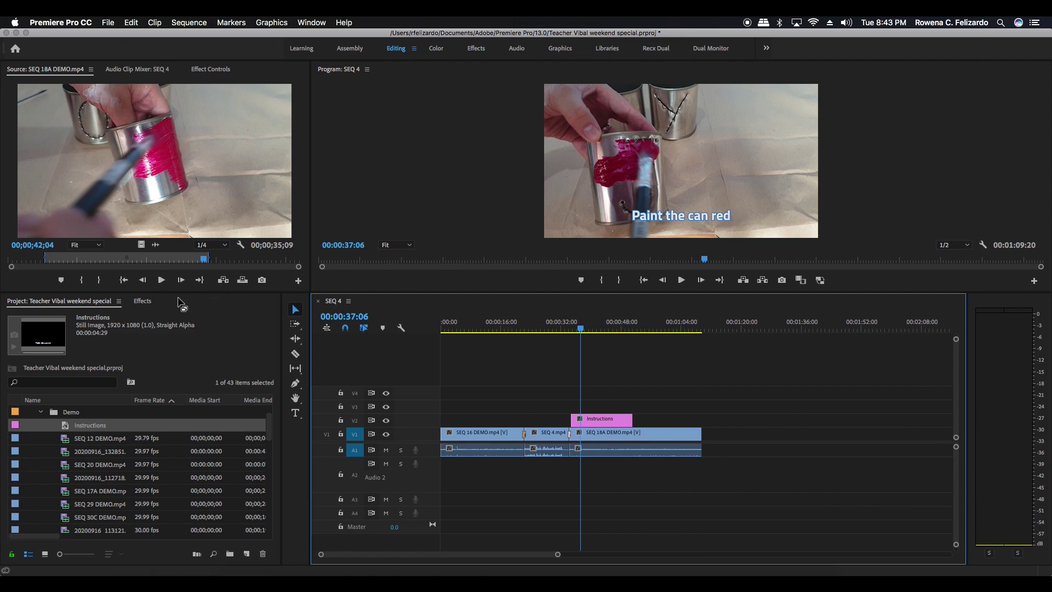
Apply Cross Dissolve to both ends of the Instructions title on V2 and trim its end back to about 00:00:44
left_click(142, 301)
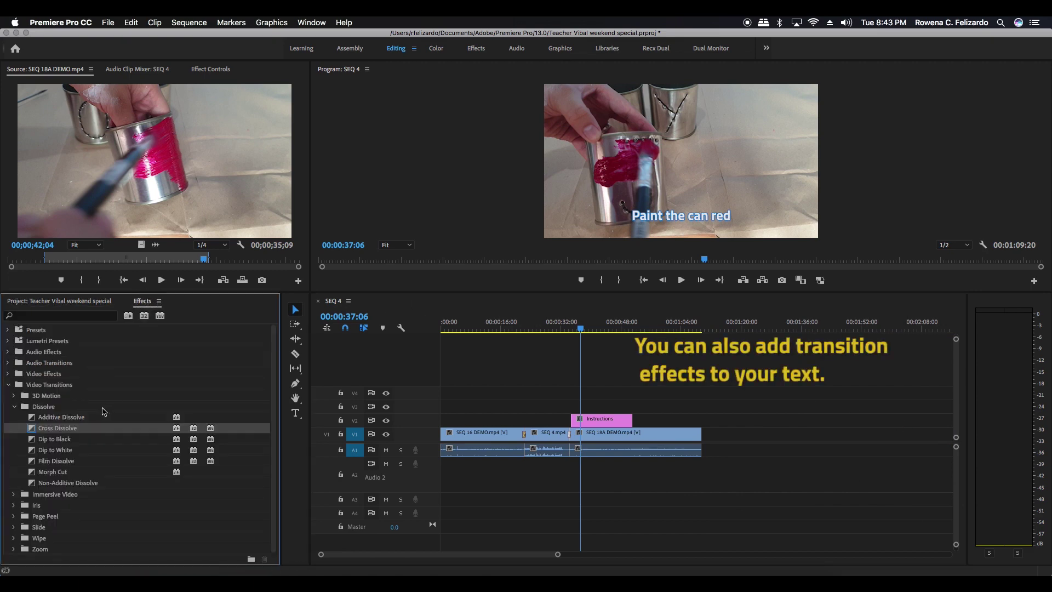
left_click_drag(58, 433, 548, 426)
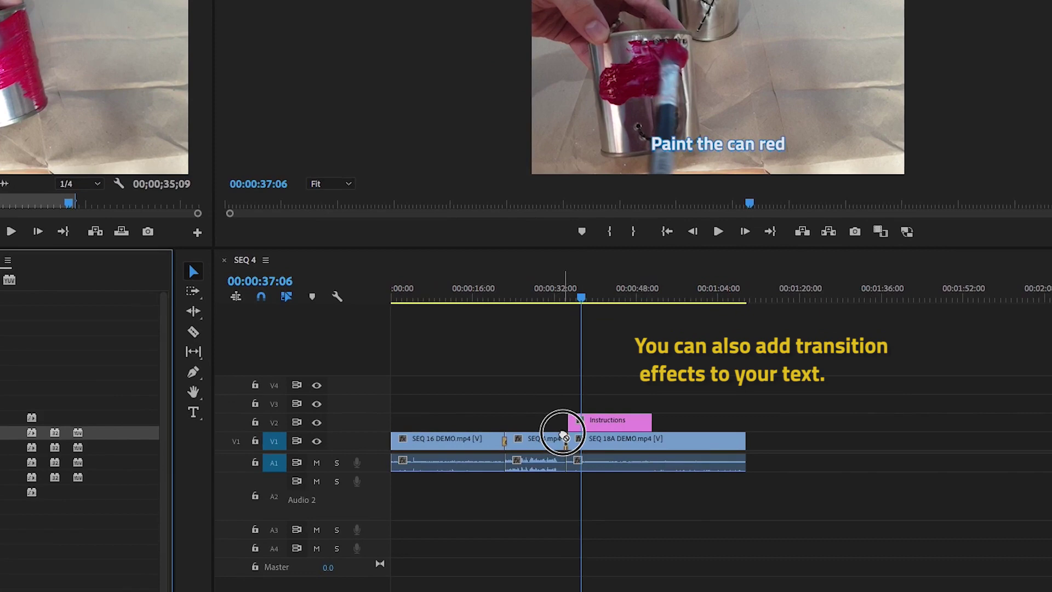
left_click_drag(563, 433, 568, 423)
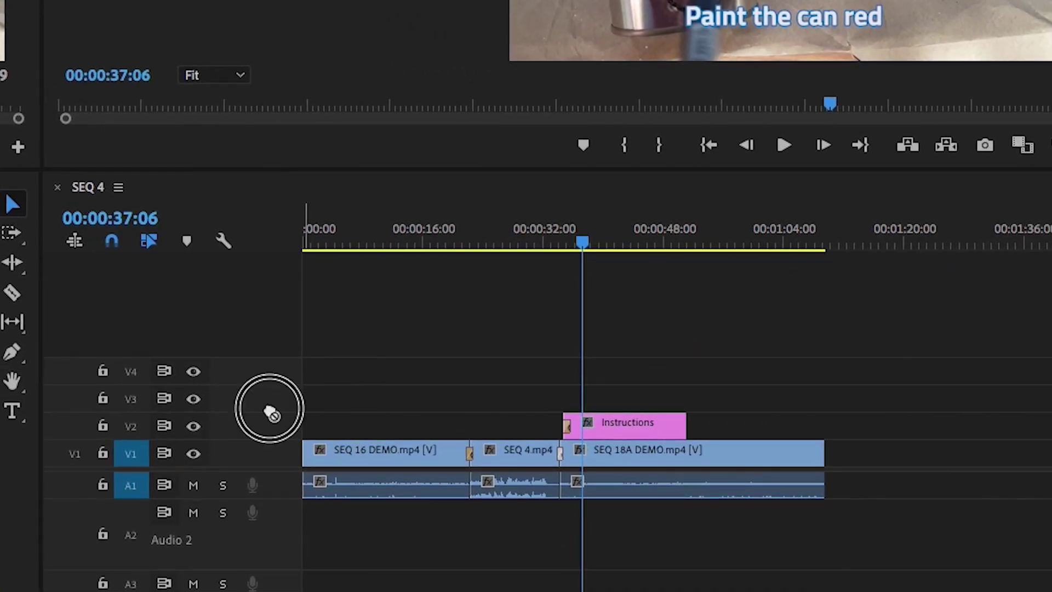
mouse_move(271, 413)
left_mouse_down()
mouse_move(723, 437)
mouse_move(630, 422)
left_mouse_up()
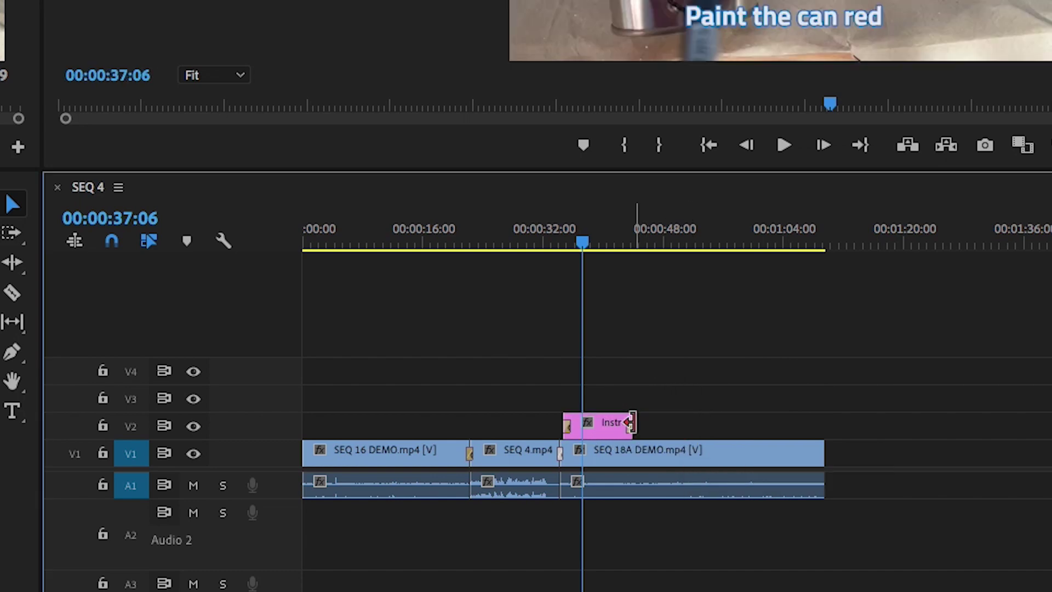
left_click(557, 224)
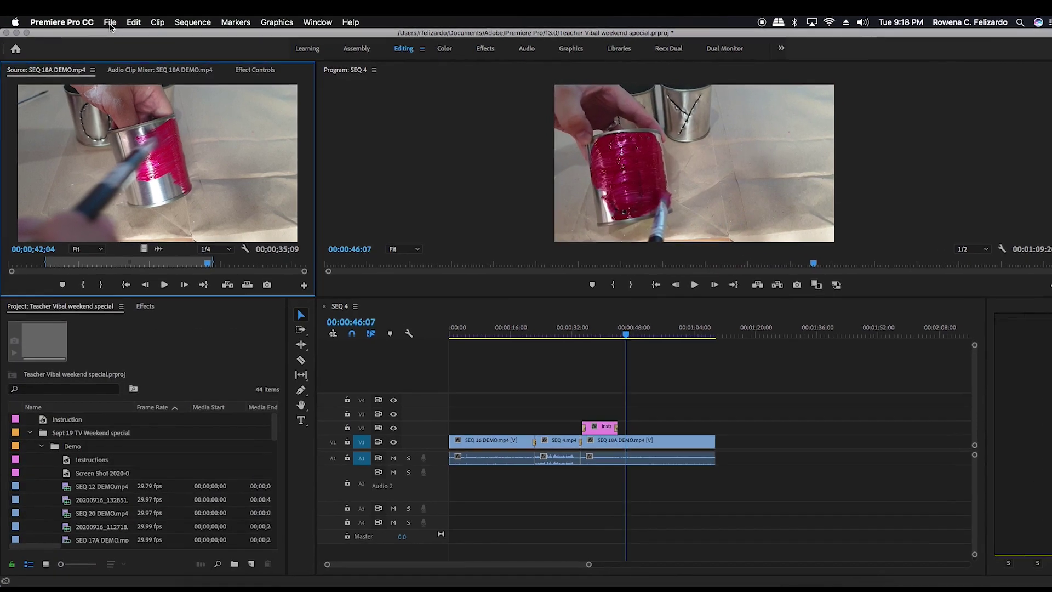
Import Graphics.png from the Desktop into the project
left_click(108, 22)
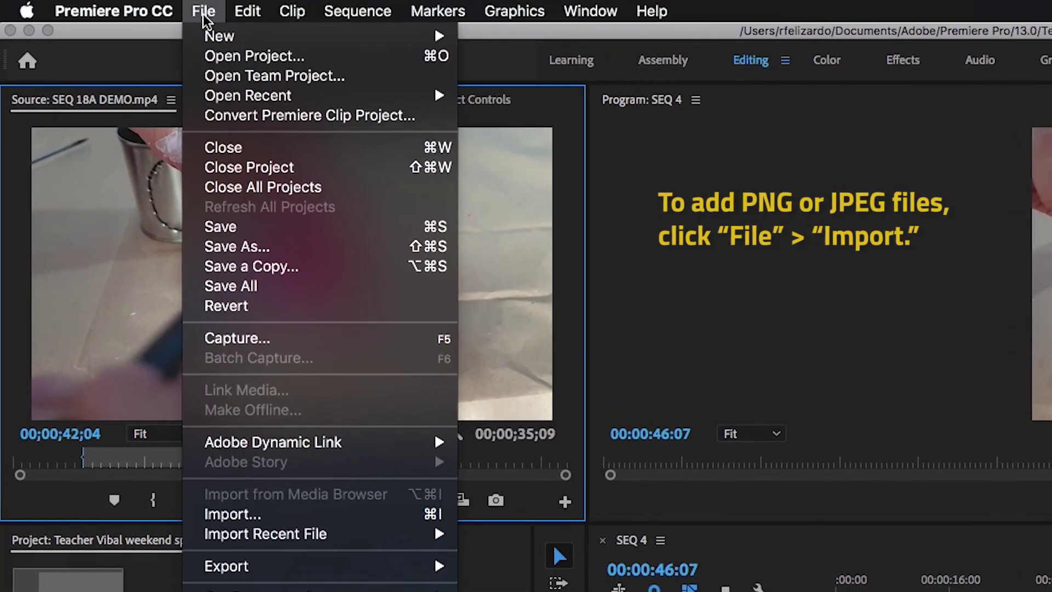
left_click(323, 515)
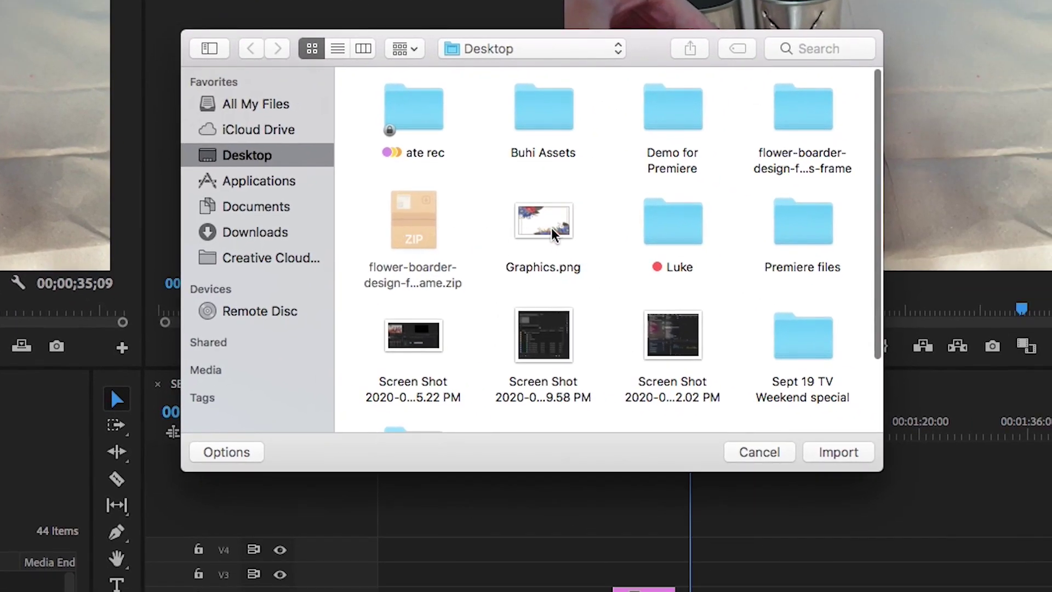
left_click(553, 221)
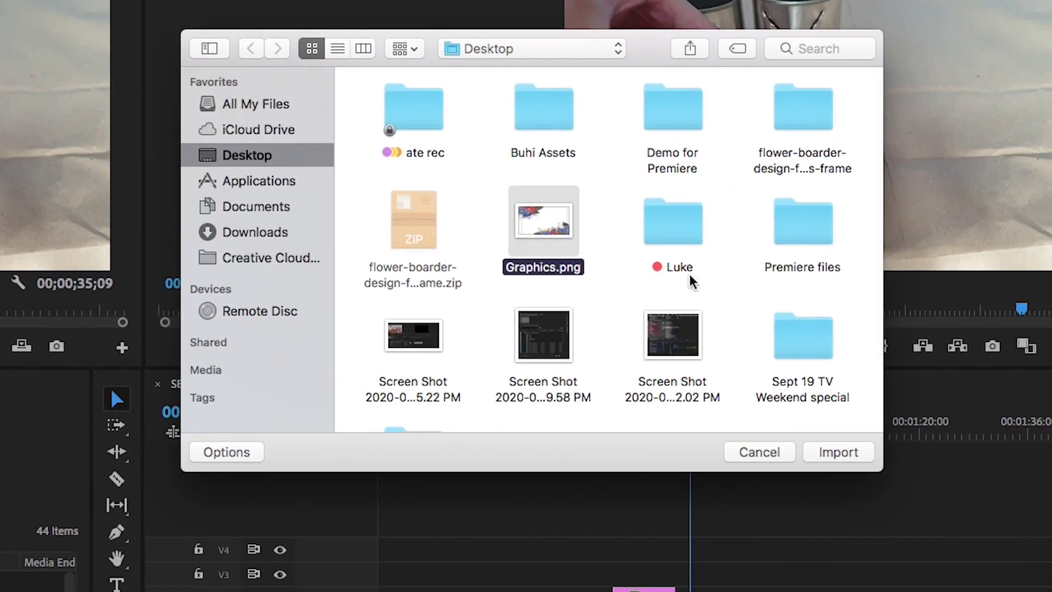
left_click(850, 452)
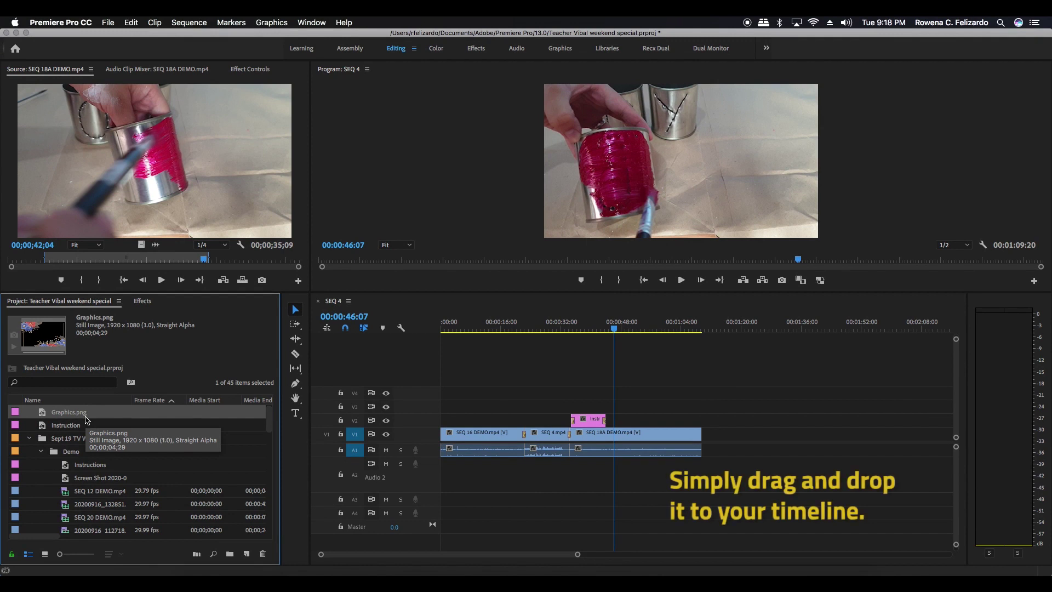
Place Graphics.png at the start of V3 and extend it to the end of SEQ 18A DEMO.mp4
left_click_drag(74, 418, 703, 390)
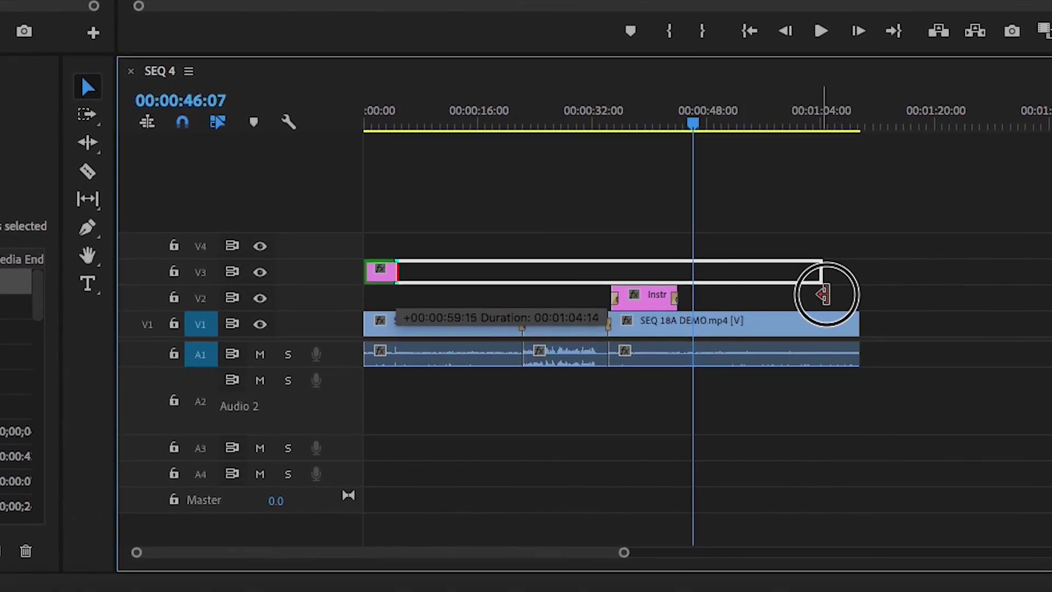
left_click_drag(824, 294, 855, 298)
Move the Instructions title up to V4 above the graphic and play the sequence from about 00:00:34:04
left_click_drag(652, 306, 654, 251)
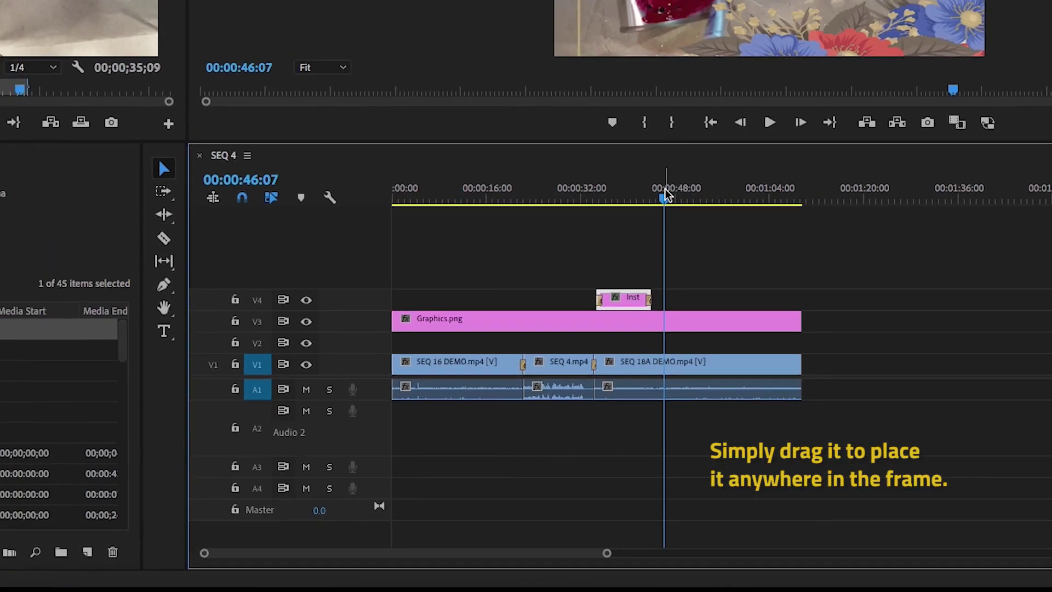
left_click_drag(667, 193, 596, 200)
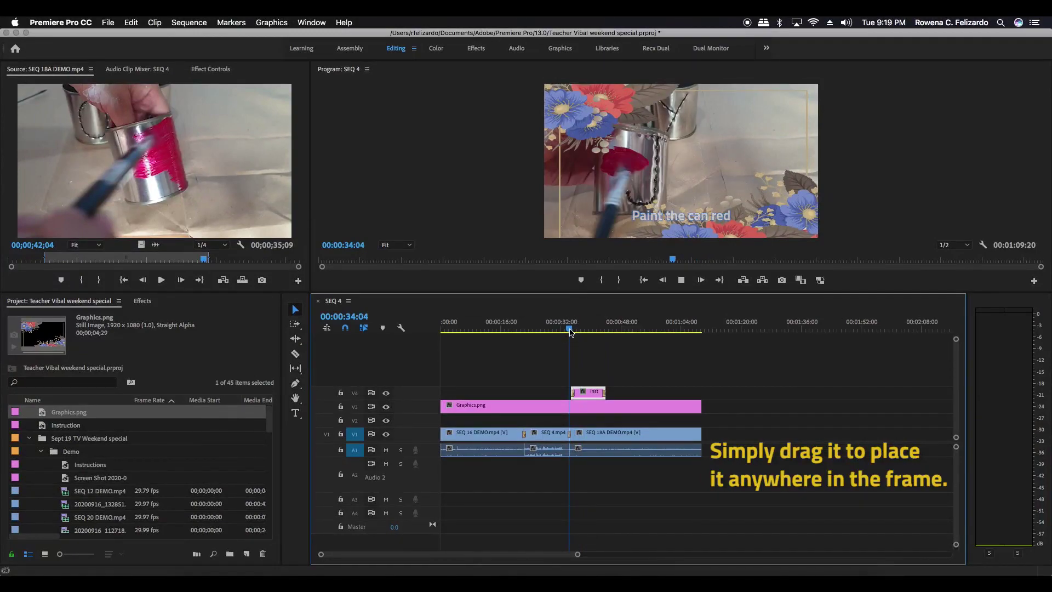
key("space")
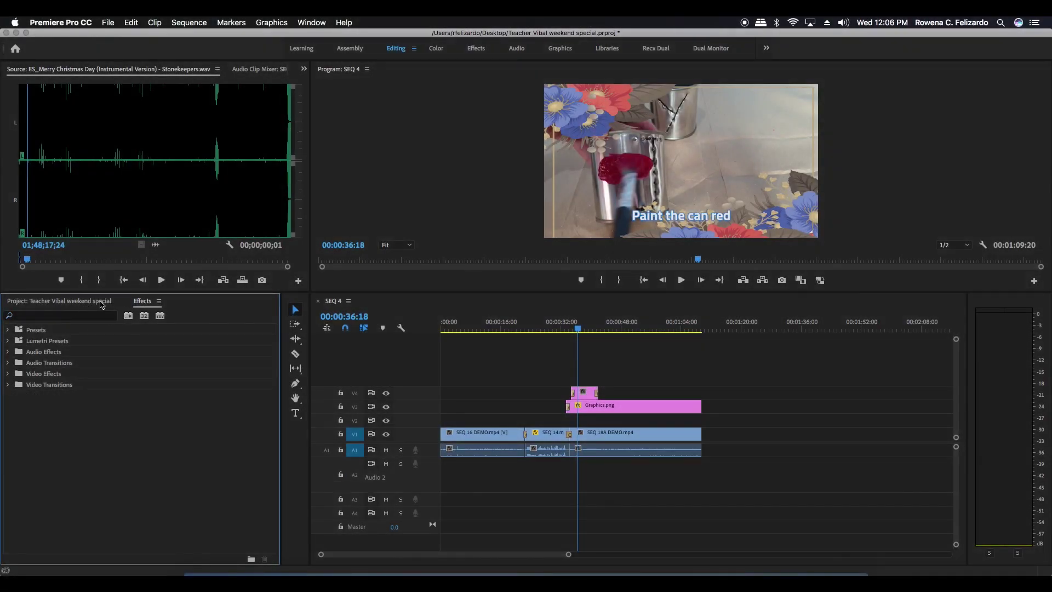
Load the ES_Merry Christmas Day audio into the Source monitor, preview it and mark its Out point at about 01;49;23;03
left_click(101, 302)
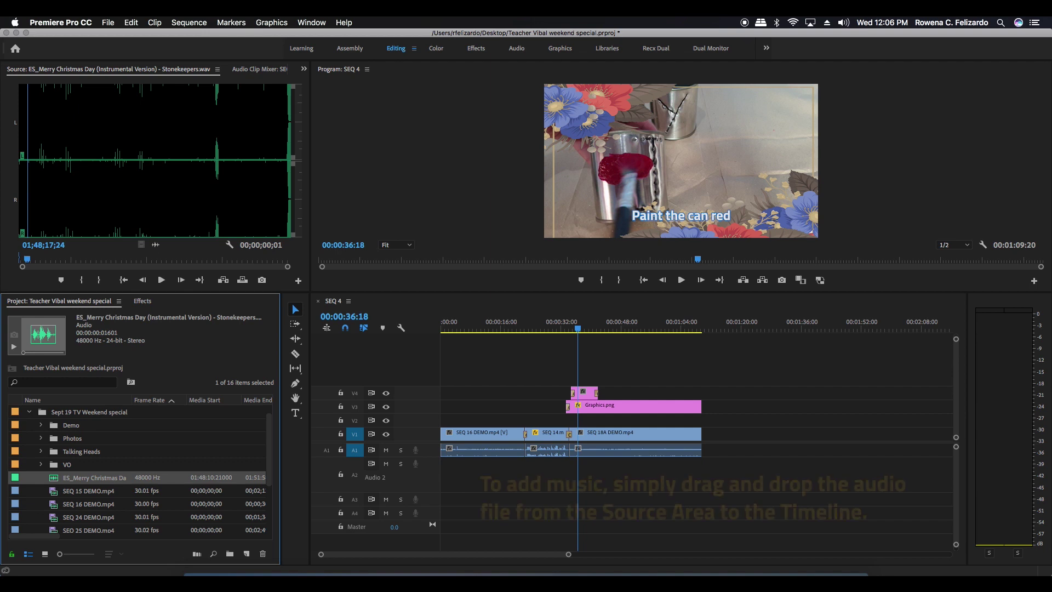
double_click(60, 480)
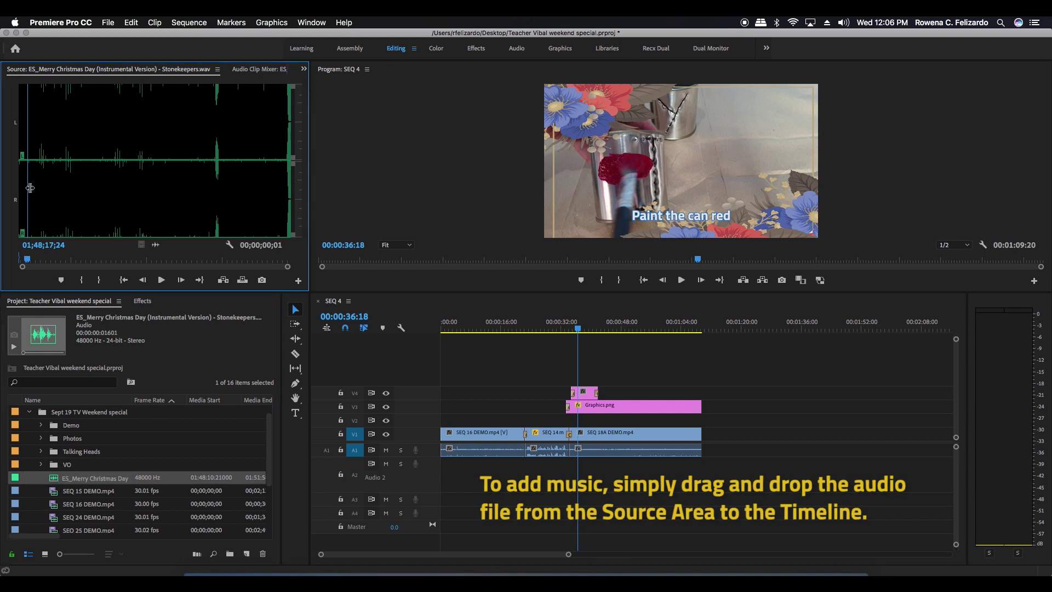
left_click_drag(30, 188, 12, 186)
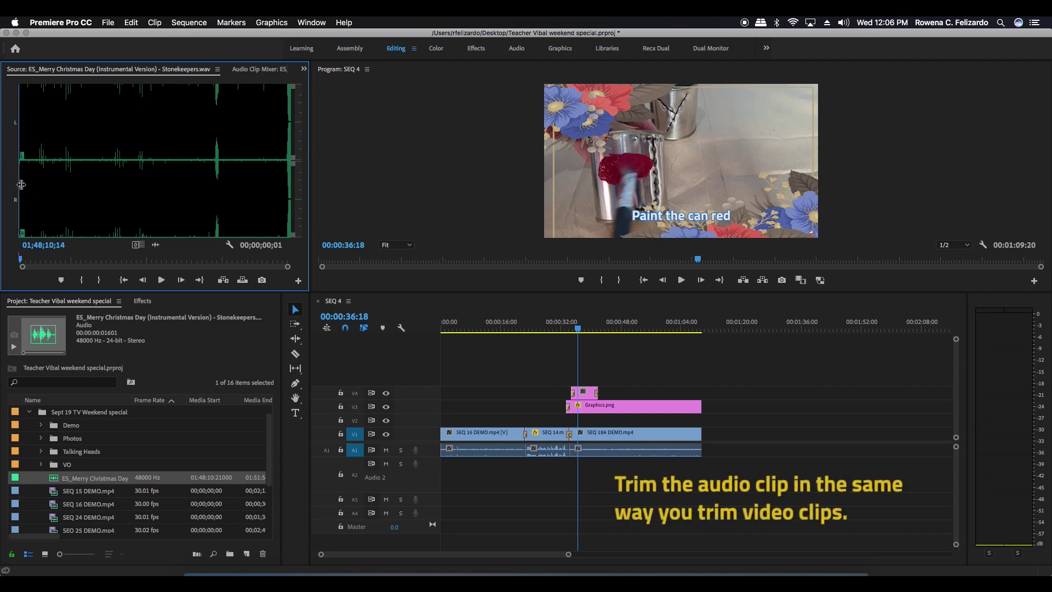
left_click_drag(21, 185, 97, 197)
key("space")
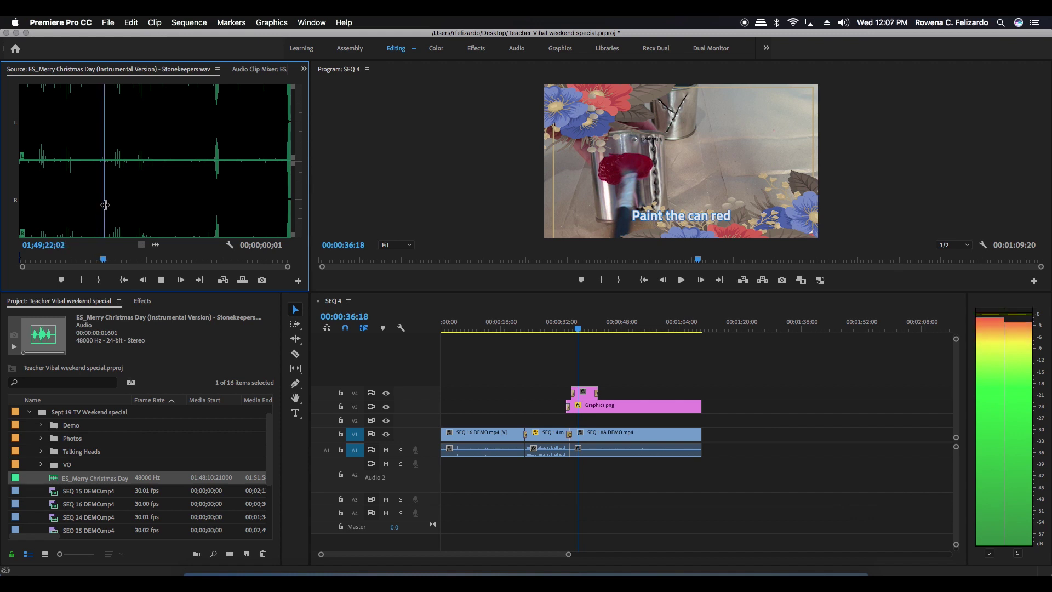
key("o")
key("space")
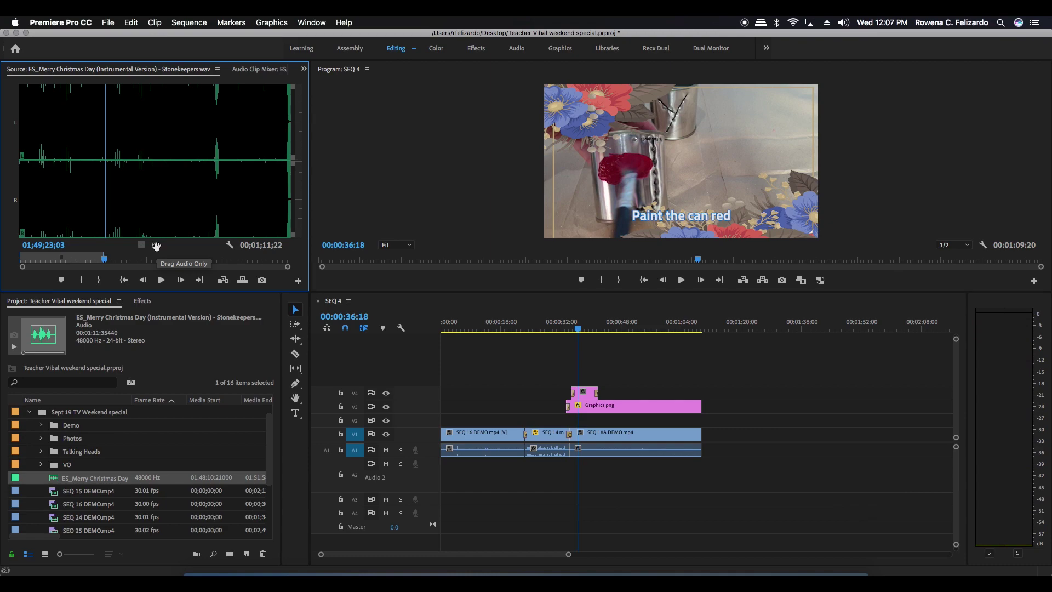
Place the marked music on A2 at the start of SEQ 18A DEMO.mp4 and trim its end to match the video's end
left_click_drag(287, 306, 551, 478)
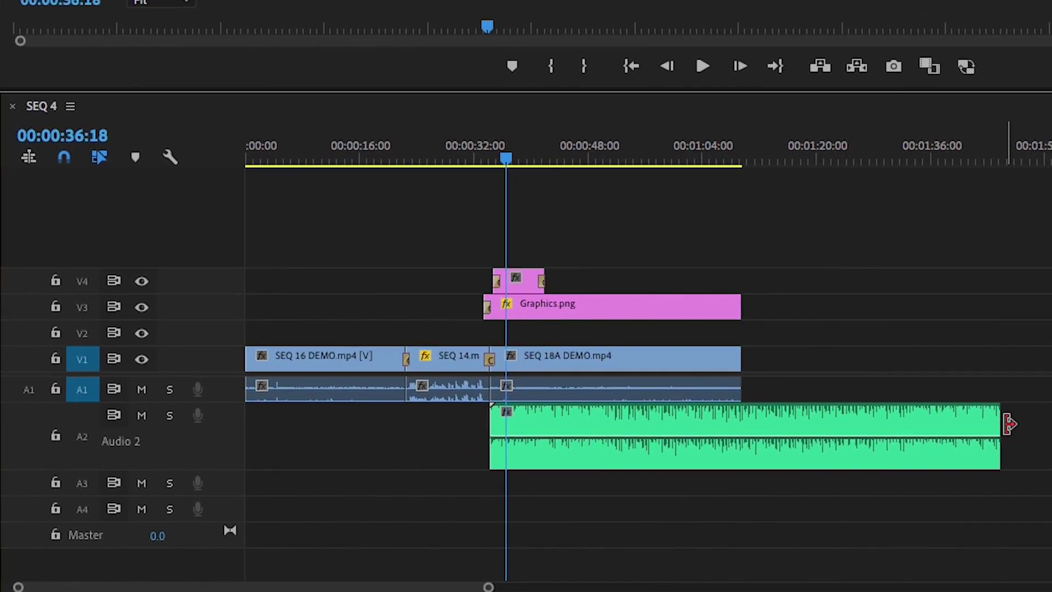
left_click_drag(1002, 423, 753, 404)
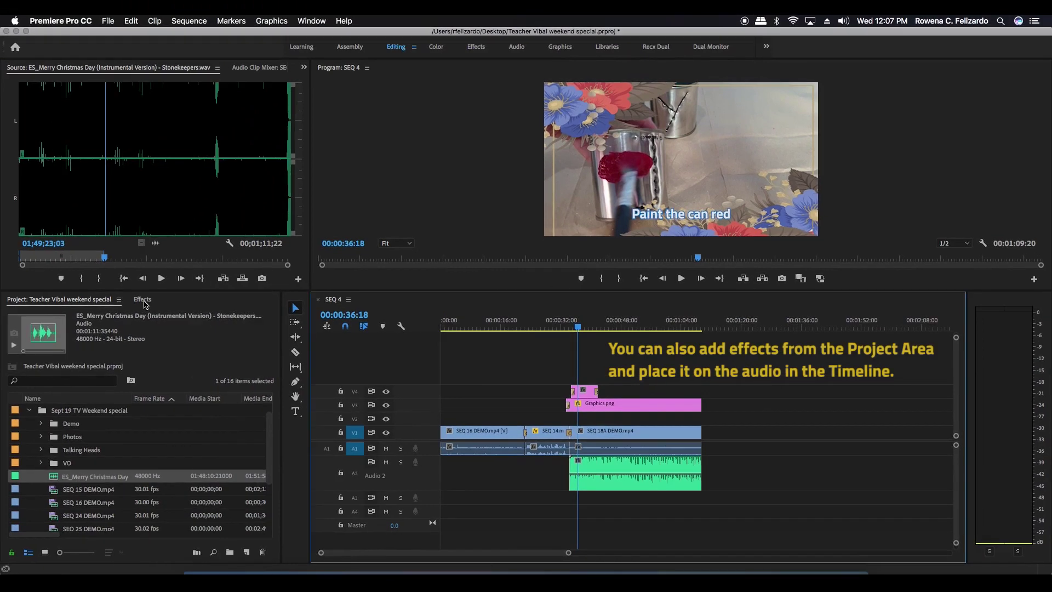
Apply a Constant Gain crossfade to the start of the A2 music clip and an Exponential Fade to its end
left_click(143, 299)
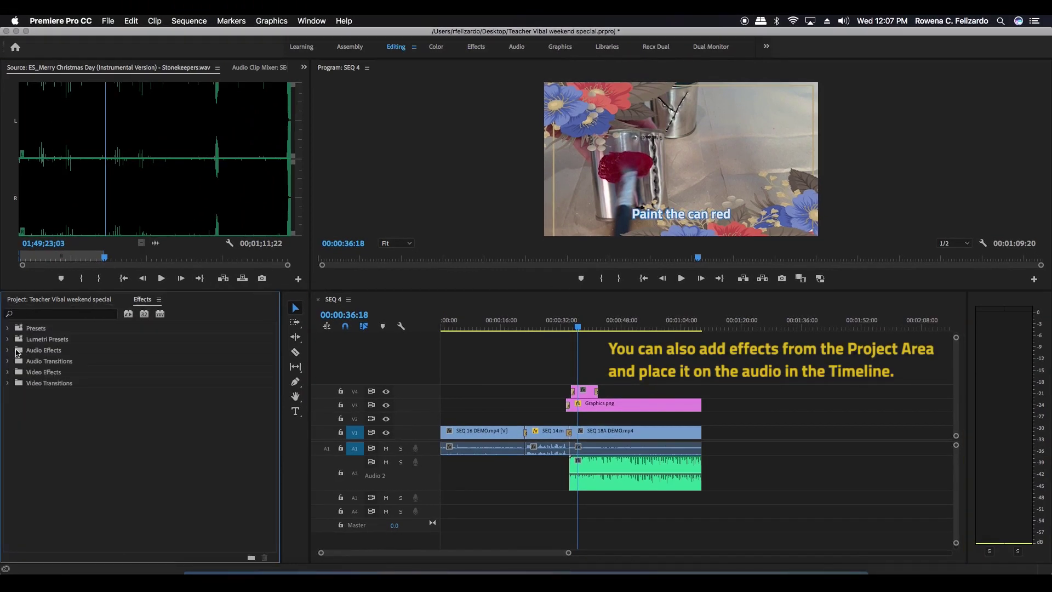
left_click(14, 372)
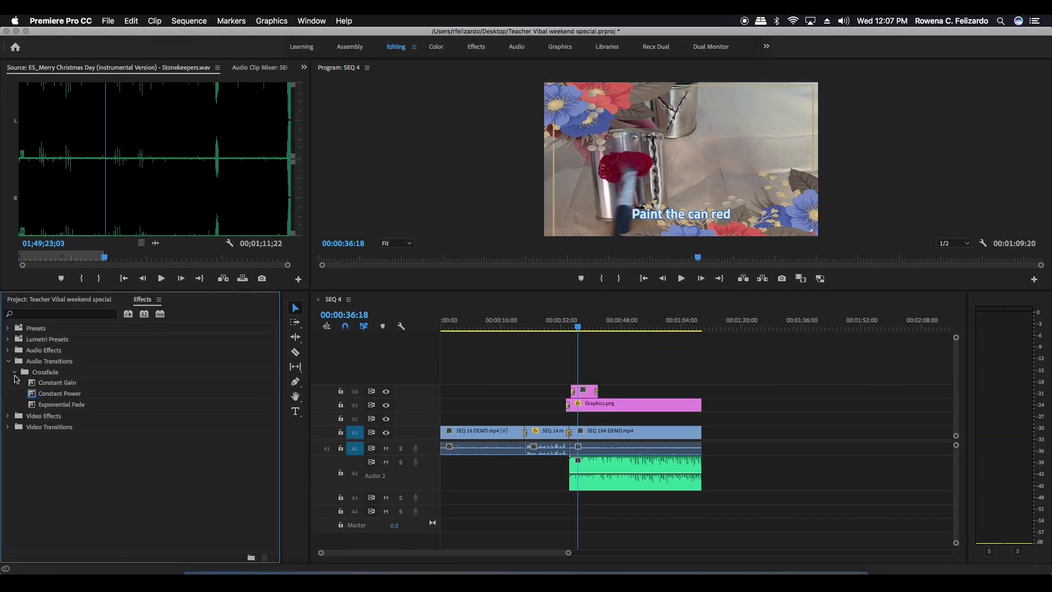
left_click_drag(43, 383, 575, 486)
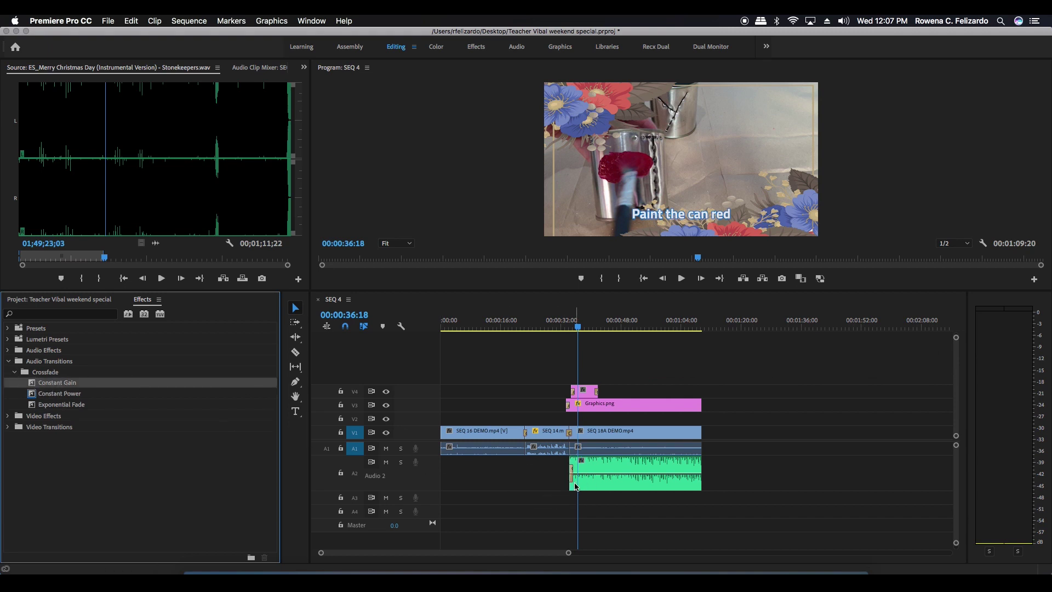
left_click(74, 407)
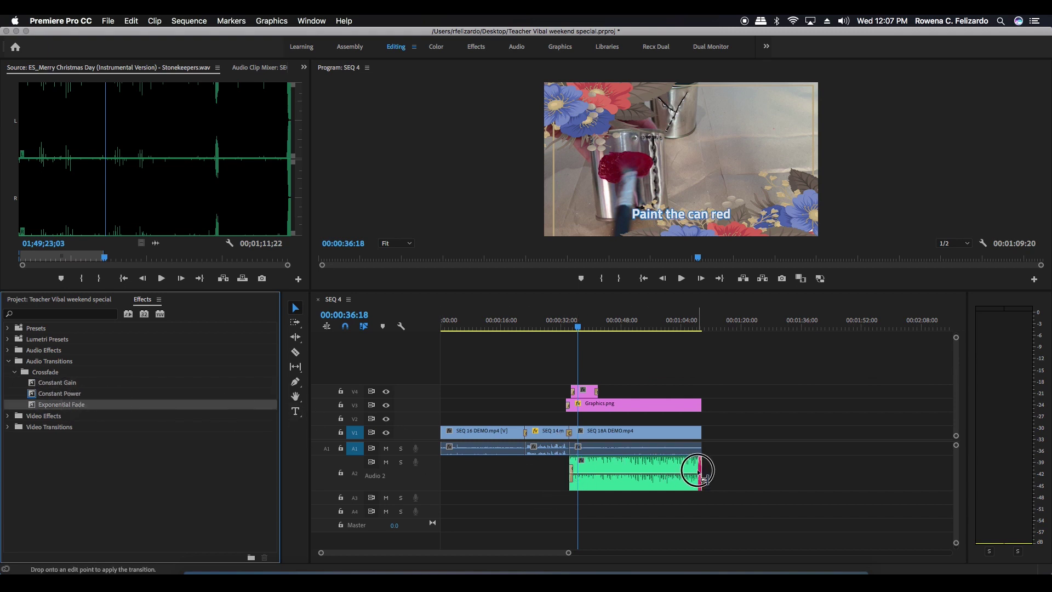
left_click_drag(699, 470, 700, 471)
Play the sequence from about 00:00:32:25 to check the audio level and lower the volume of the A2 music clip
left_click_drag(578, 328, 566, 329)
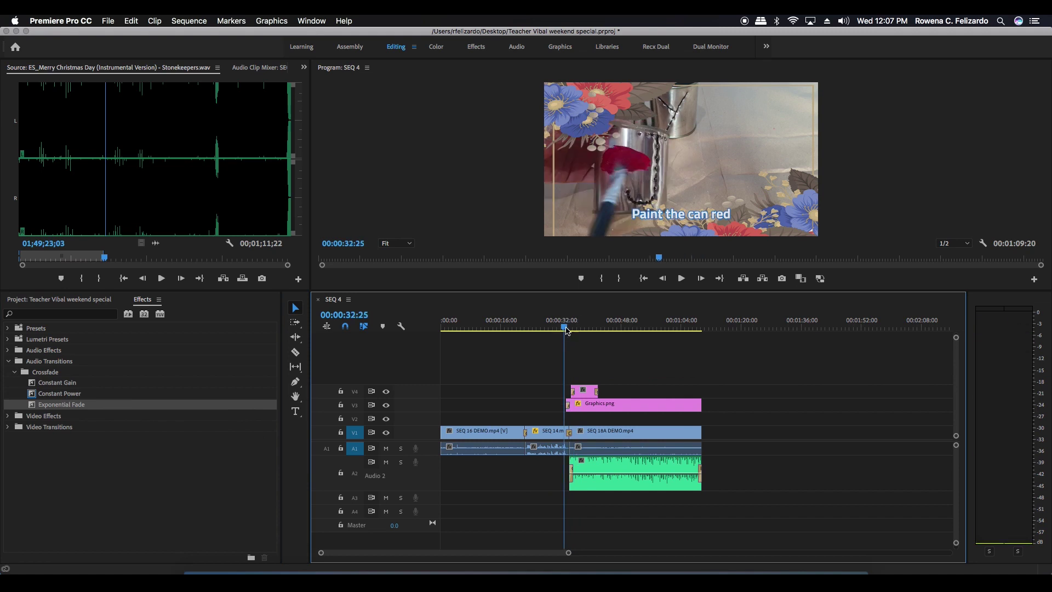
key("space")
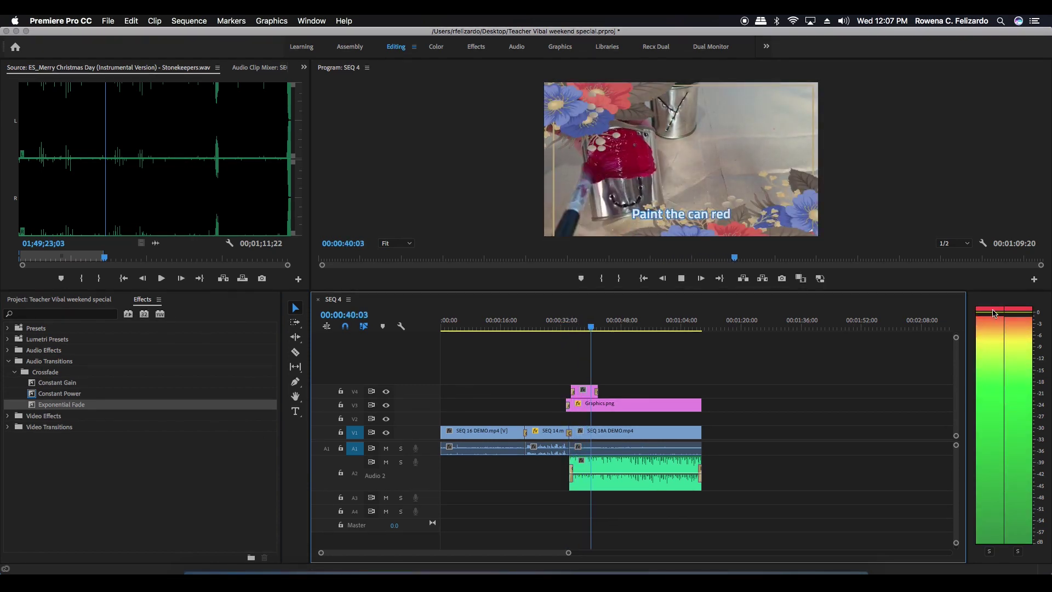
left_click_drag(681, 473, 673, 501)
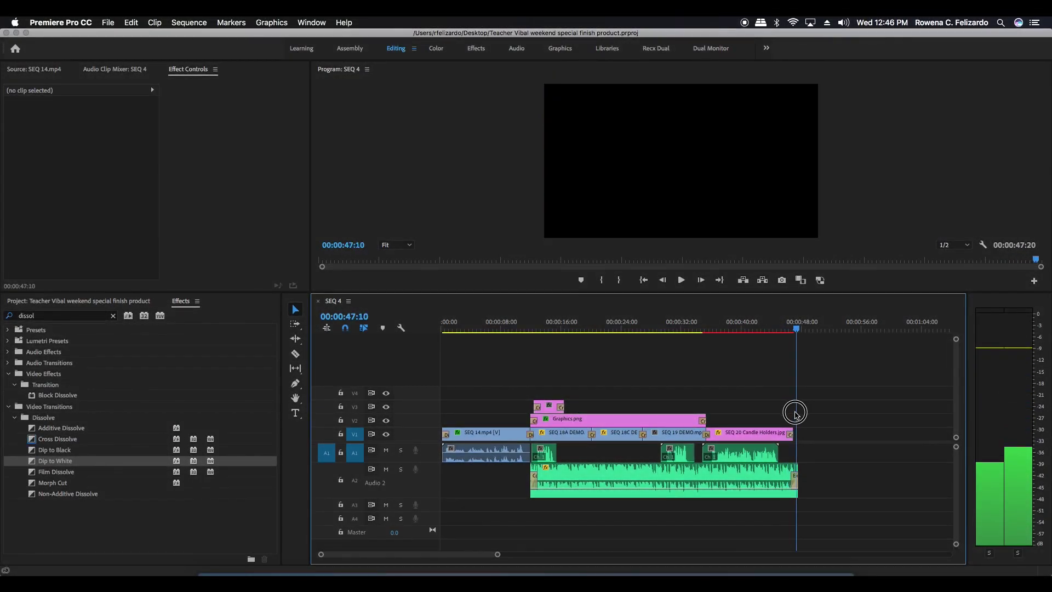
Scrub through the end of the finished sequence and mark its full length with In and Out points, ending at about 00:00:47:20
left_click_drag(795, 412, 758, 410)
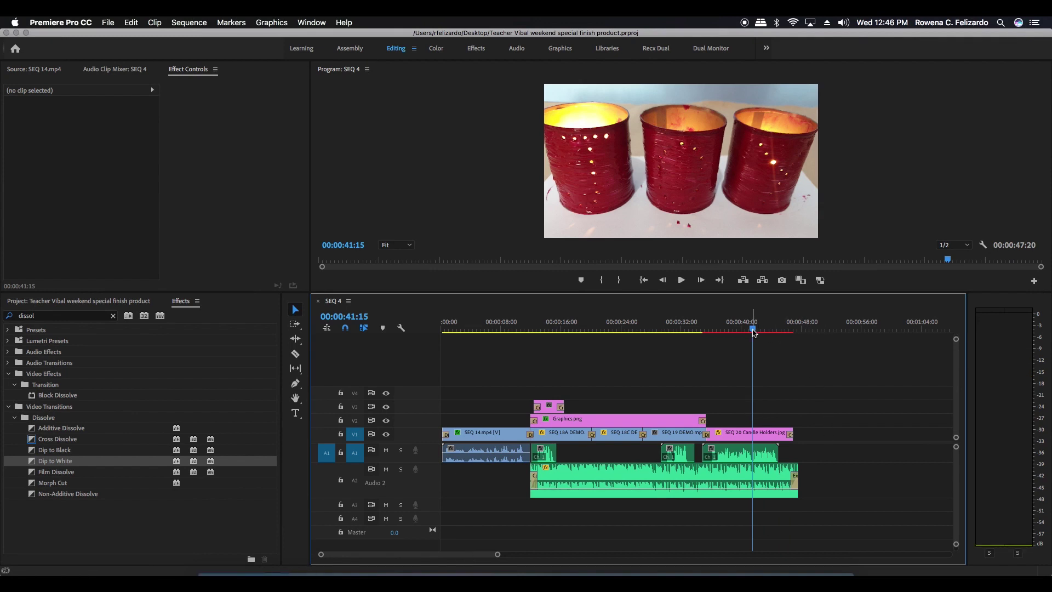
left_click_drag(753, 332, 802, 380)
key("i")
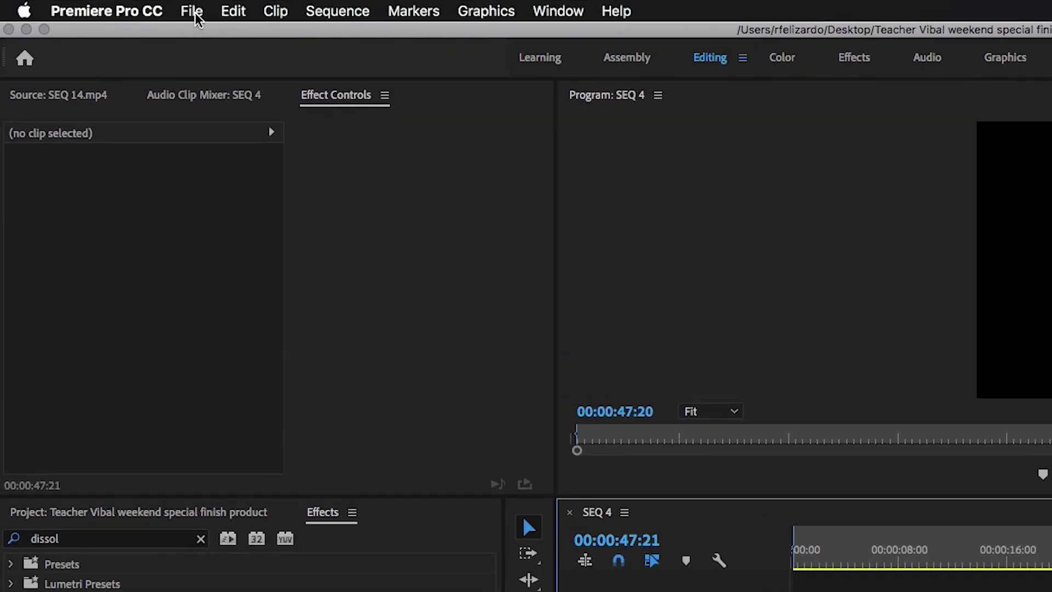
Export the sequence as an H.264 video named Teacher Vibal Weekend Special, saved on the Desktop
left_click(108, 22)
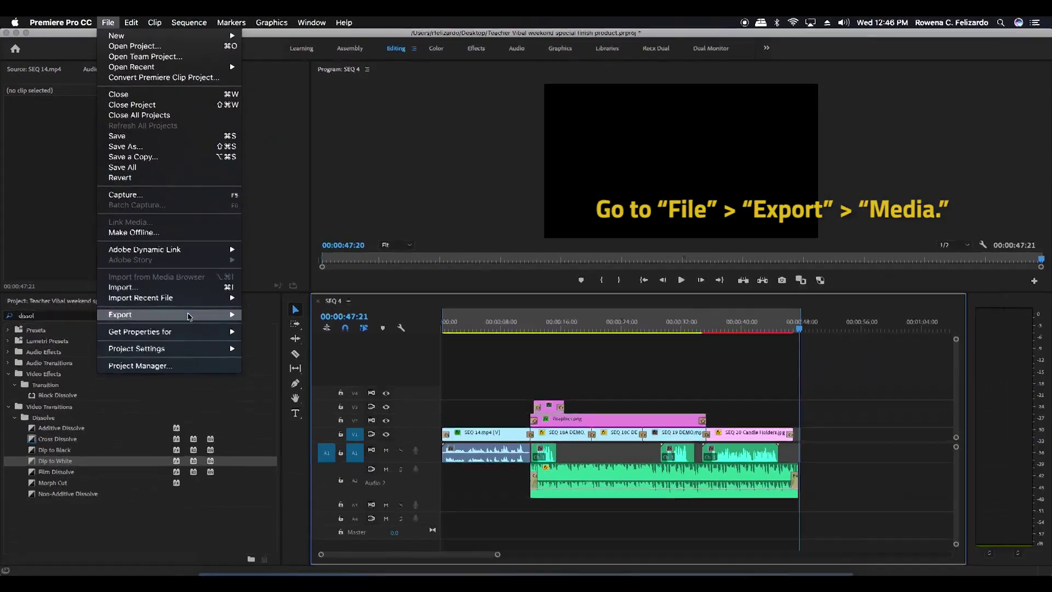
mouse_move(188, 318)
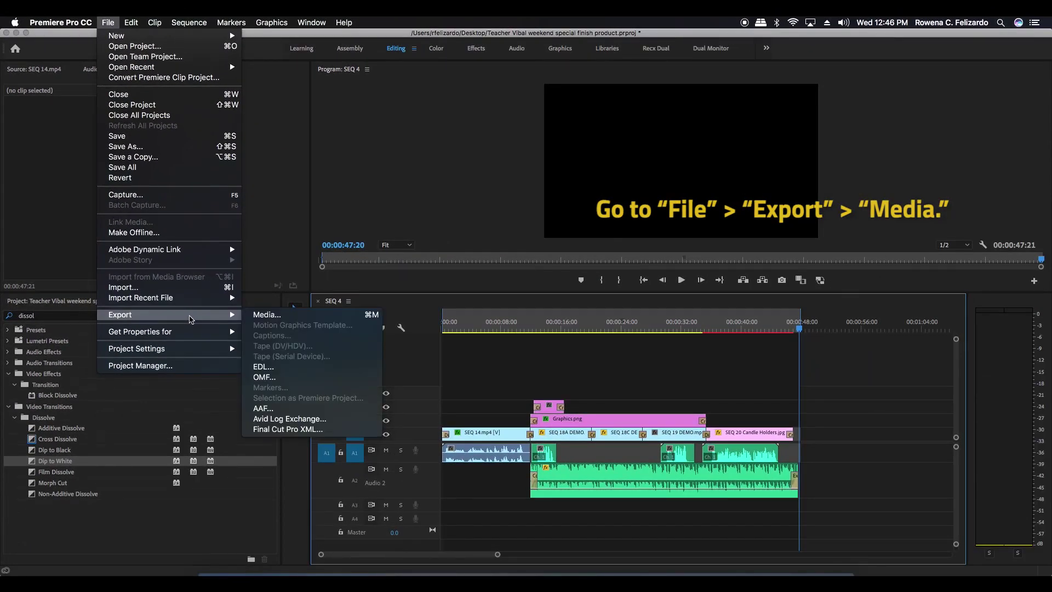
left_click(265, 316)
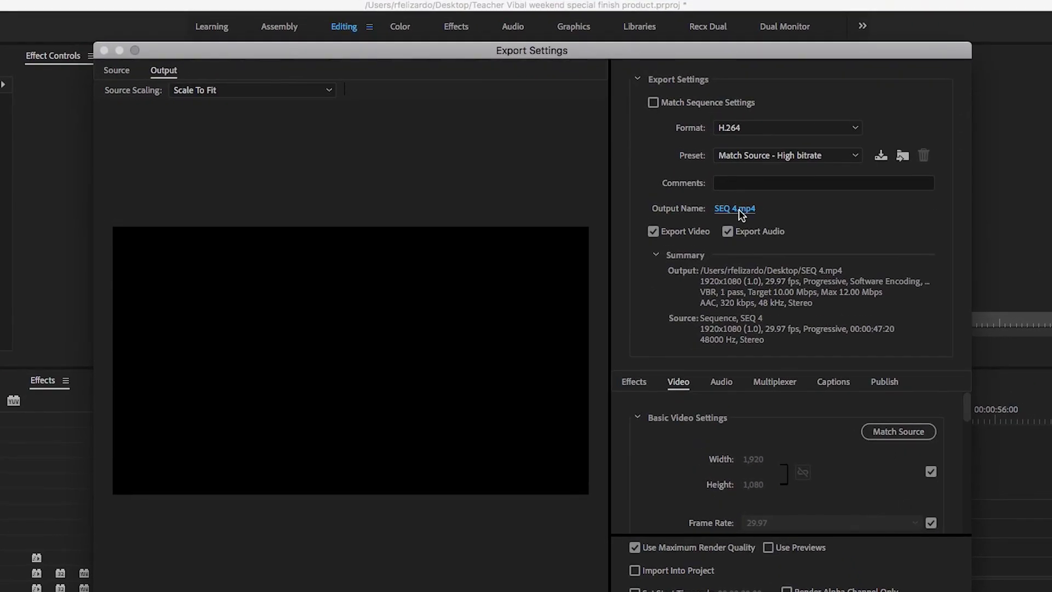
left_click(743, 209)
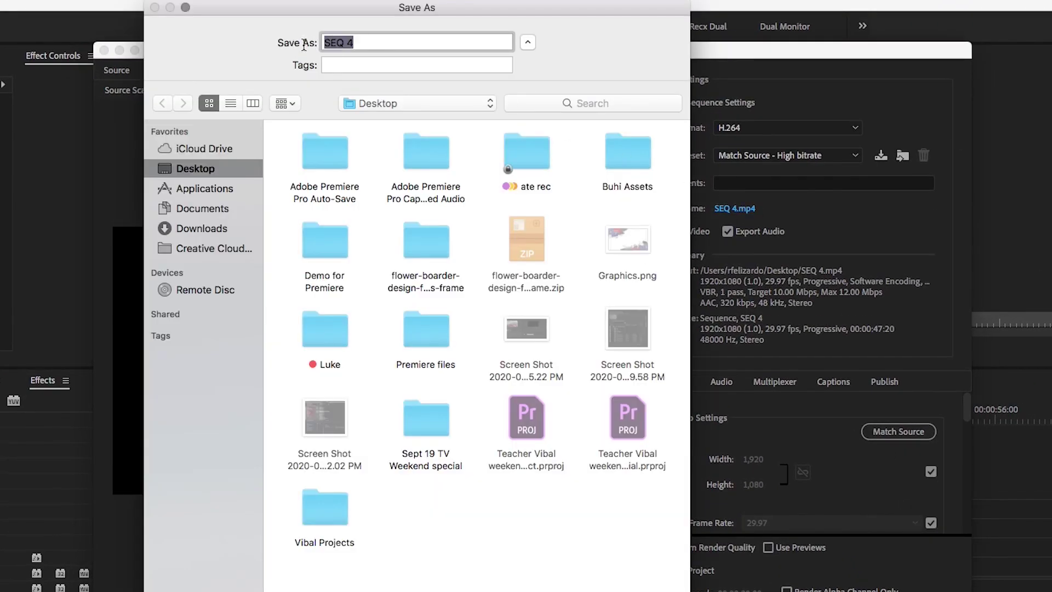
type("Teacher Vibal Weekend Special")
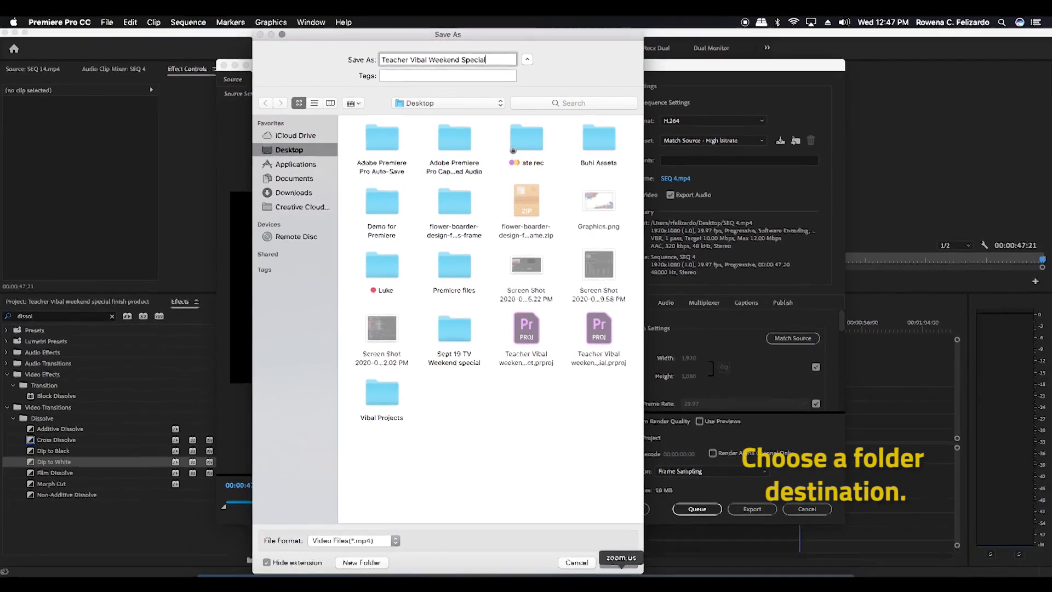
left_click(619, 562)
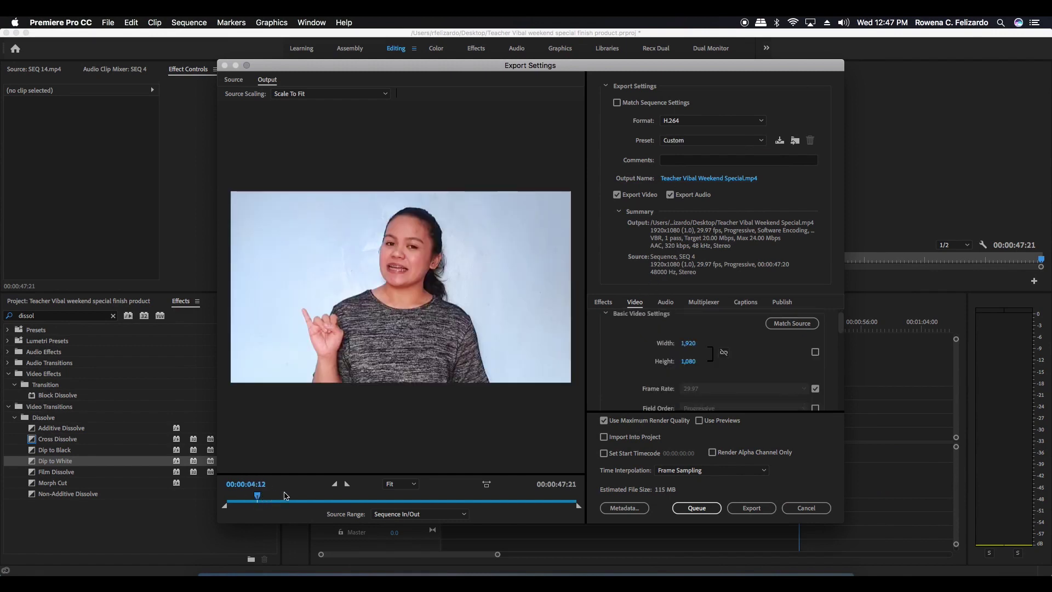
left_click(752, 508)
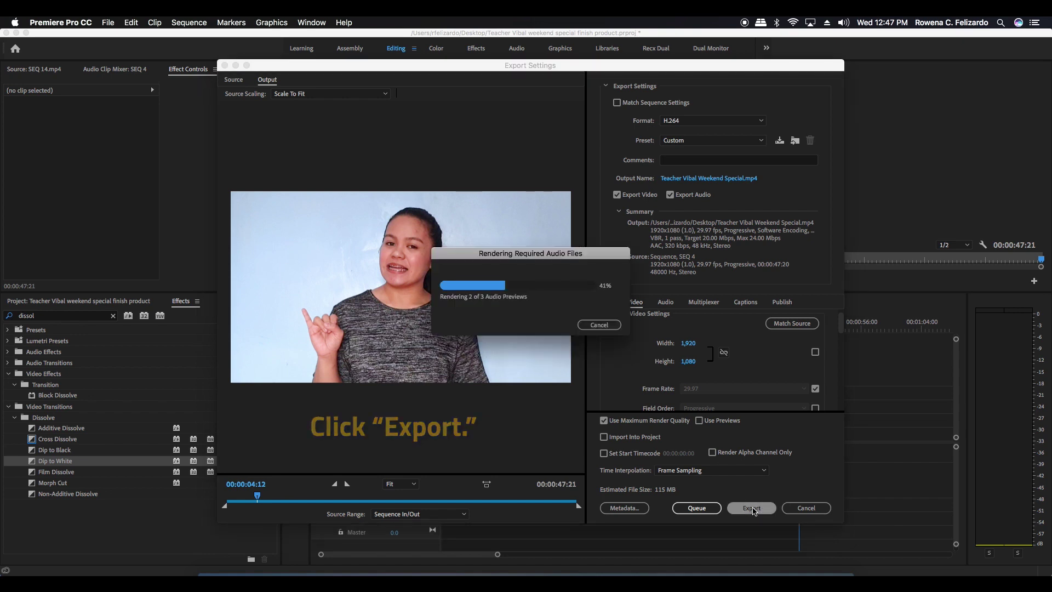